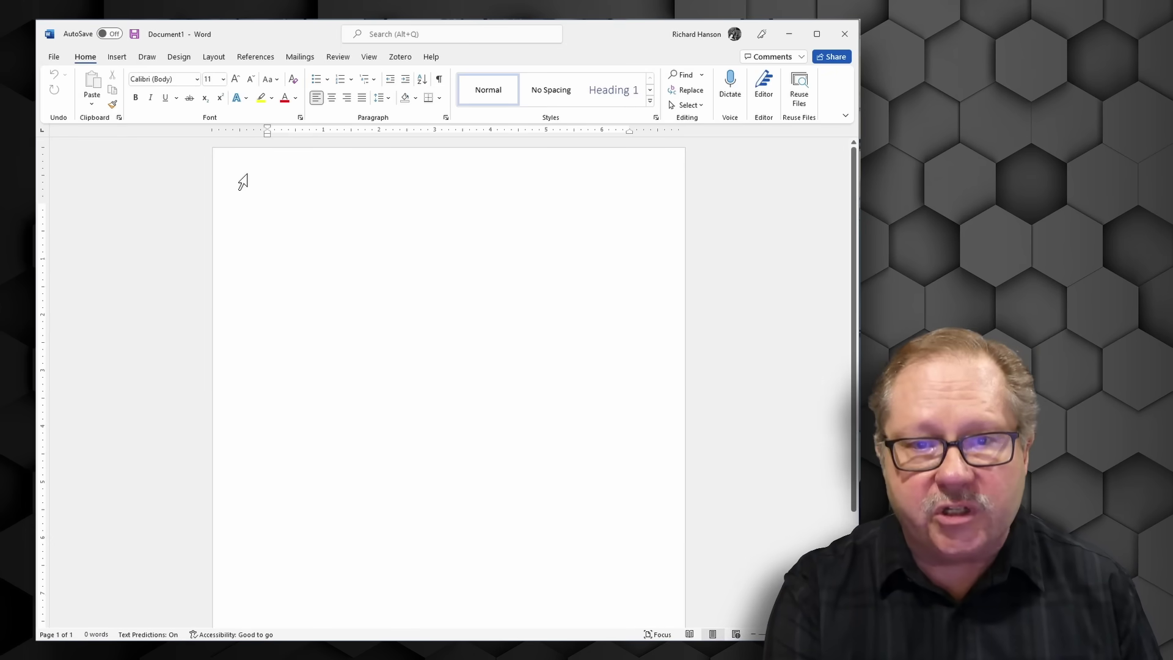
- Open the page header for editing and set its line to left alignment
double_click(243, 181)
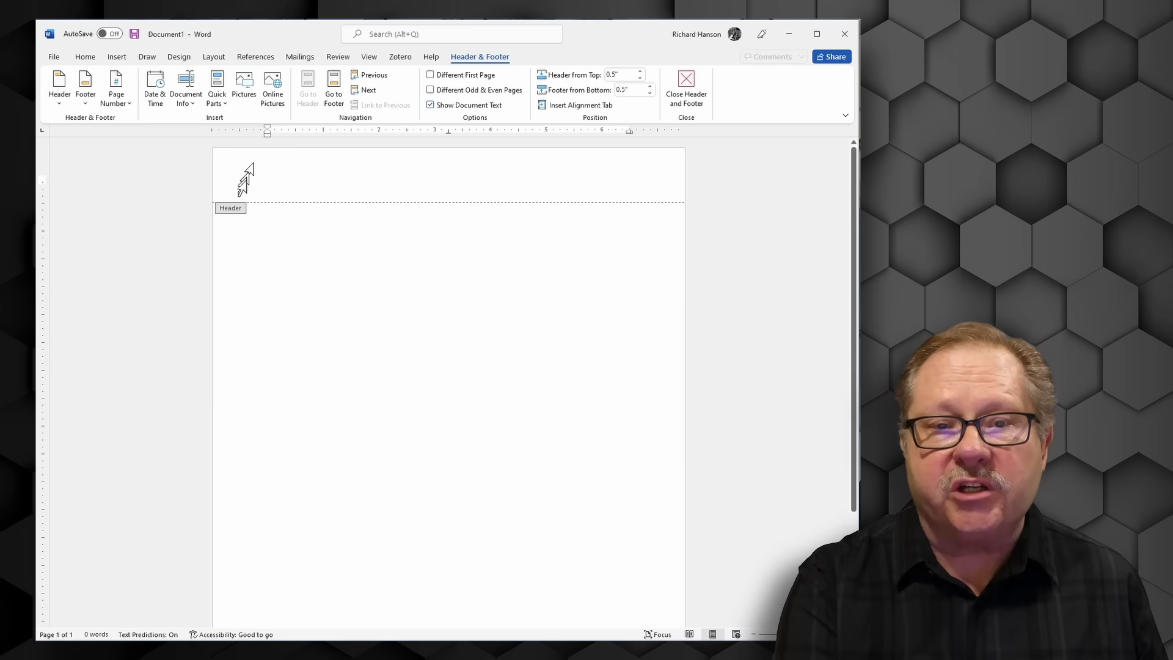
left_click(86, 57)
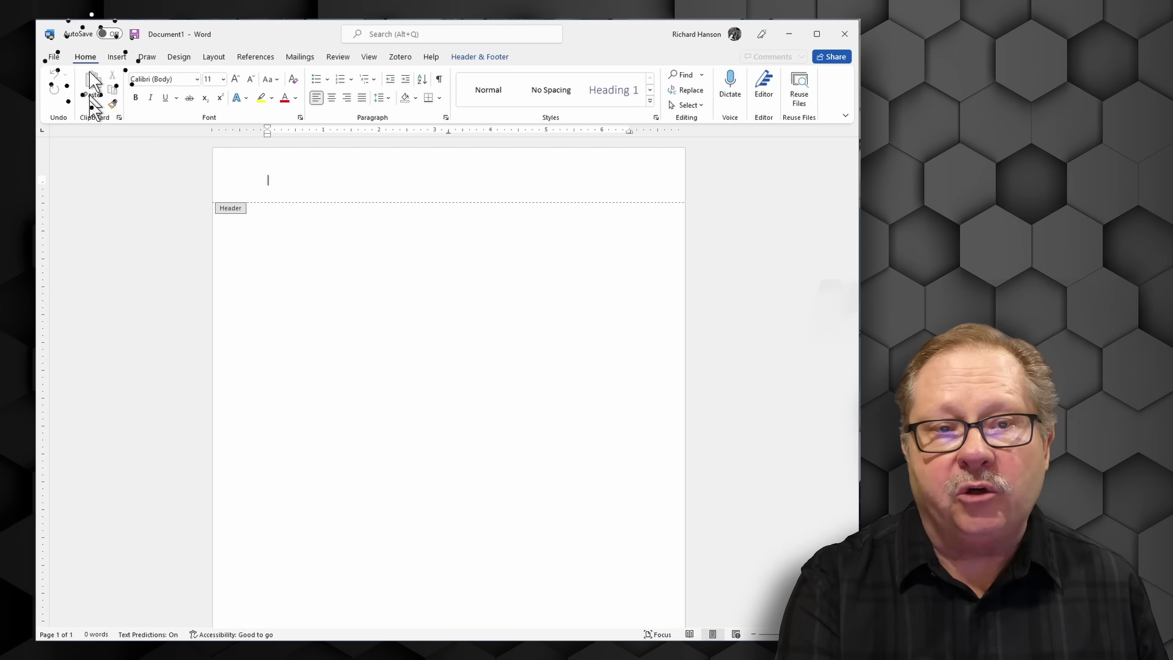
left_click(347, 98)
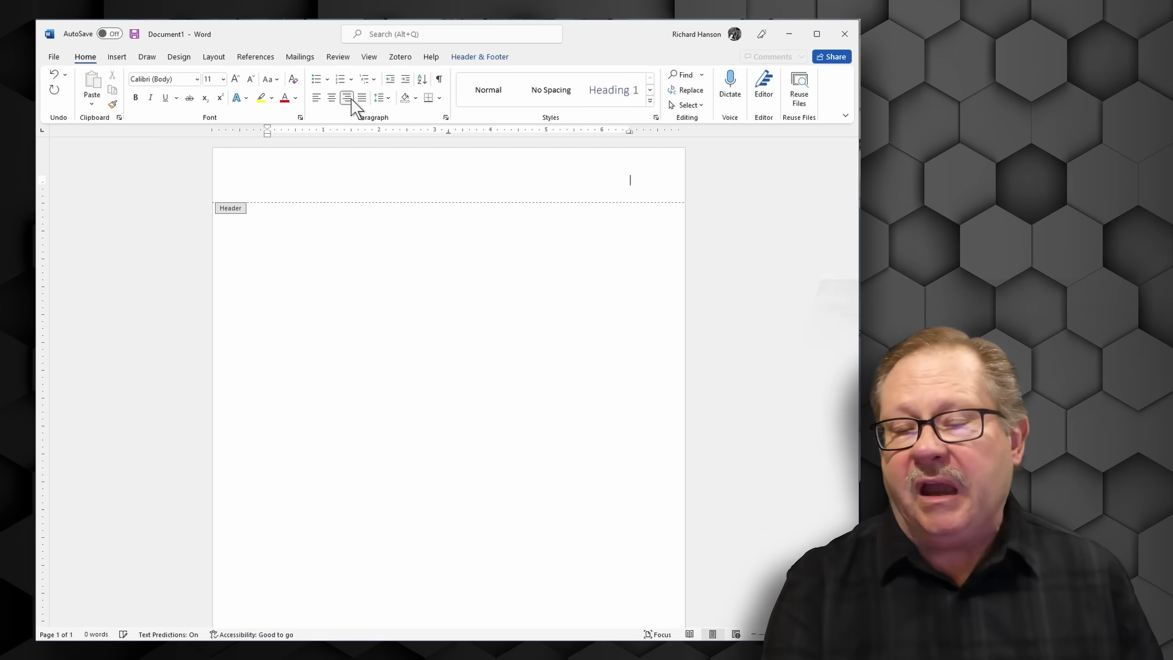
left_click(316, 98)
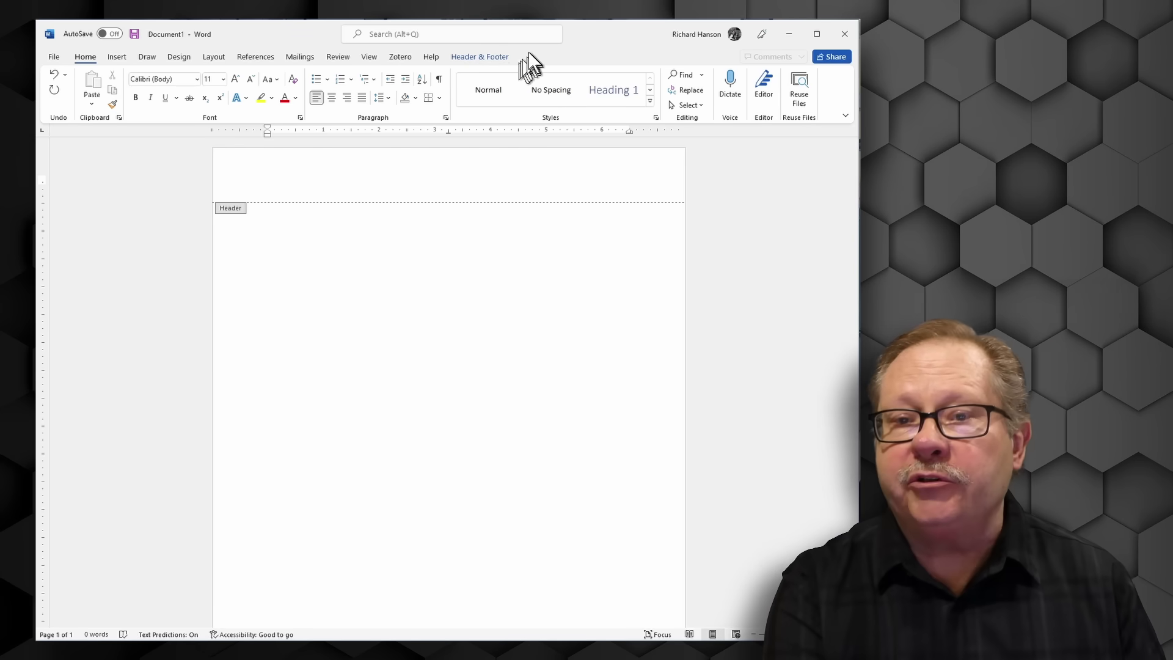
- Show the built-in header designs from the Header & Footer tab's Header button
left_click(480, 58)
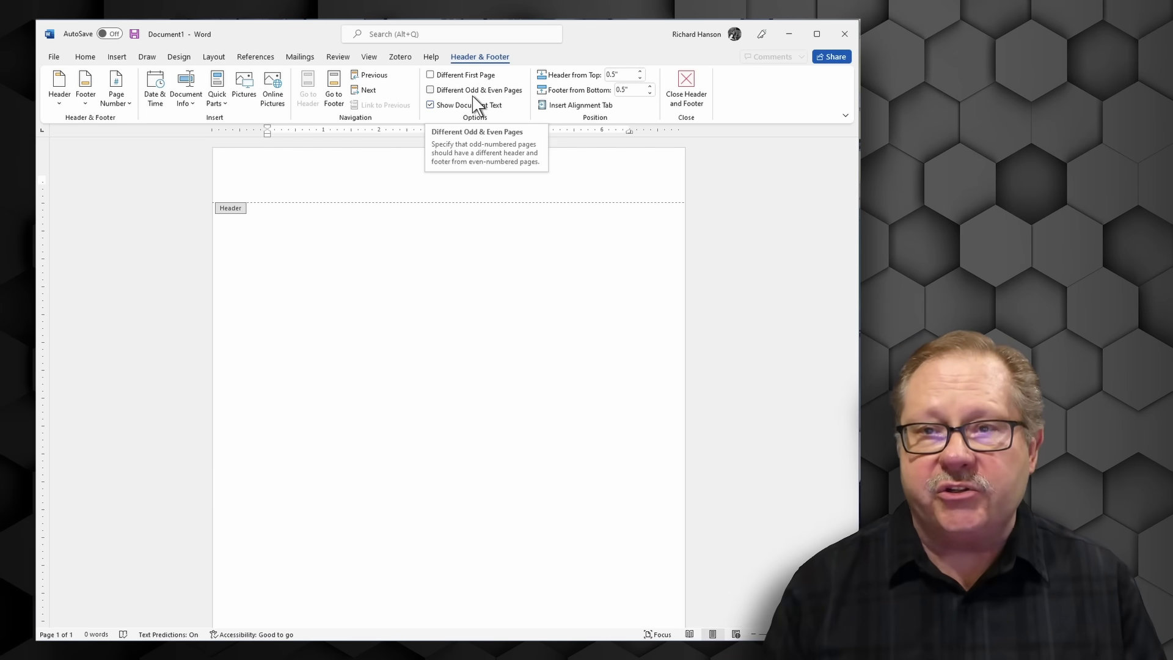
left_click(60, 100)
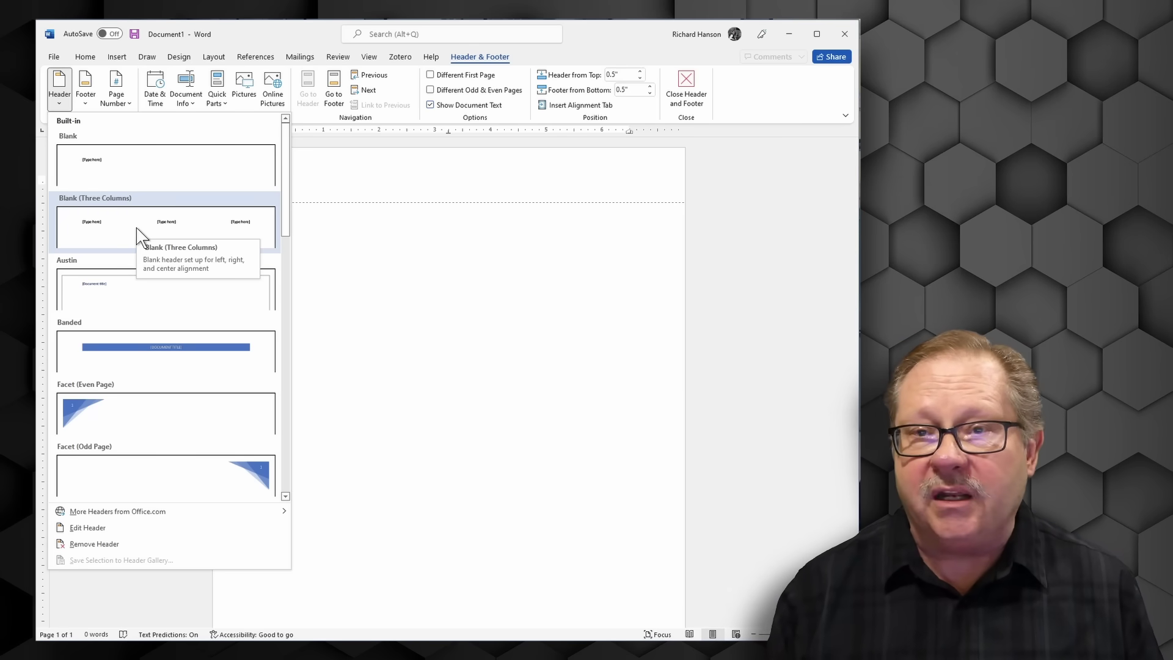
- Insert a Blank (Three Columns) header and put 'Title of the book' in its middle slot
left_click(137, 228)
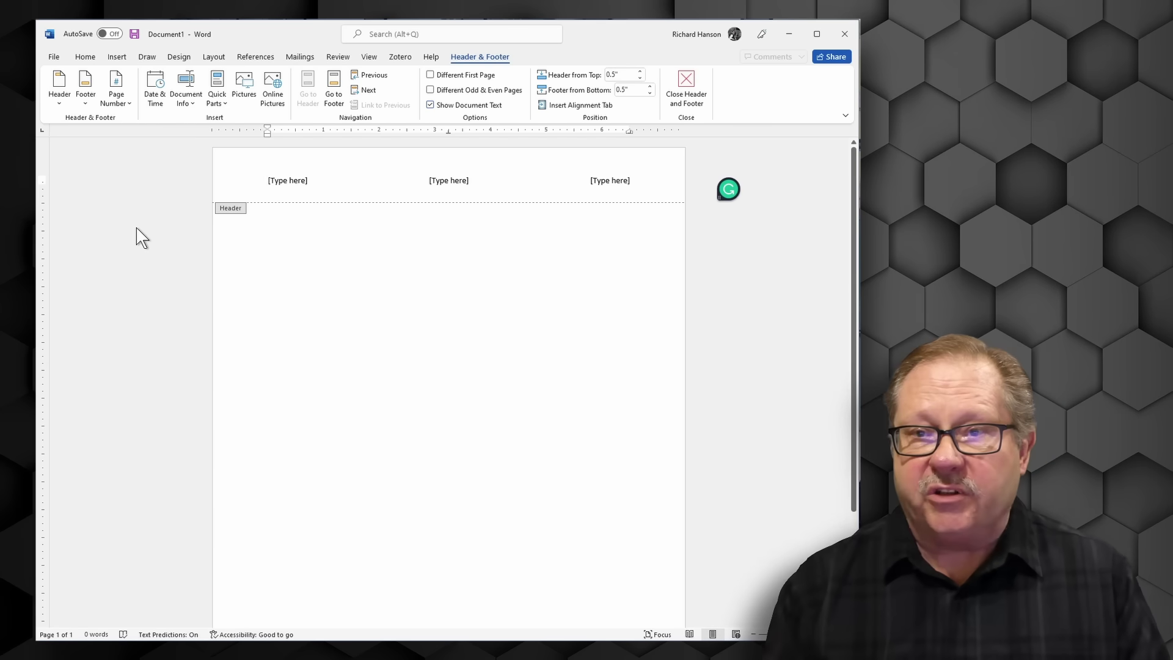
left_click(442, 180)
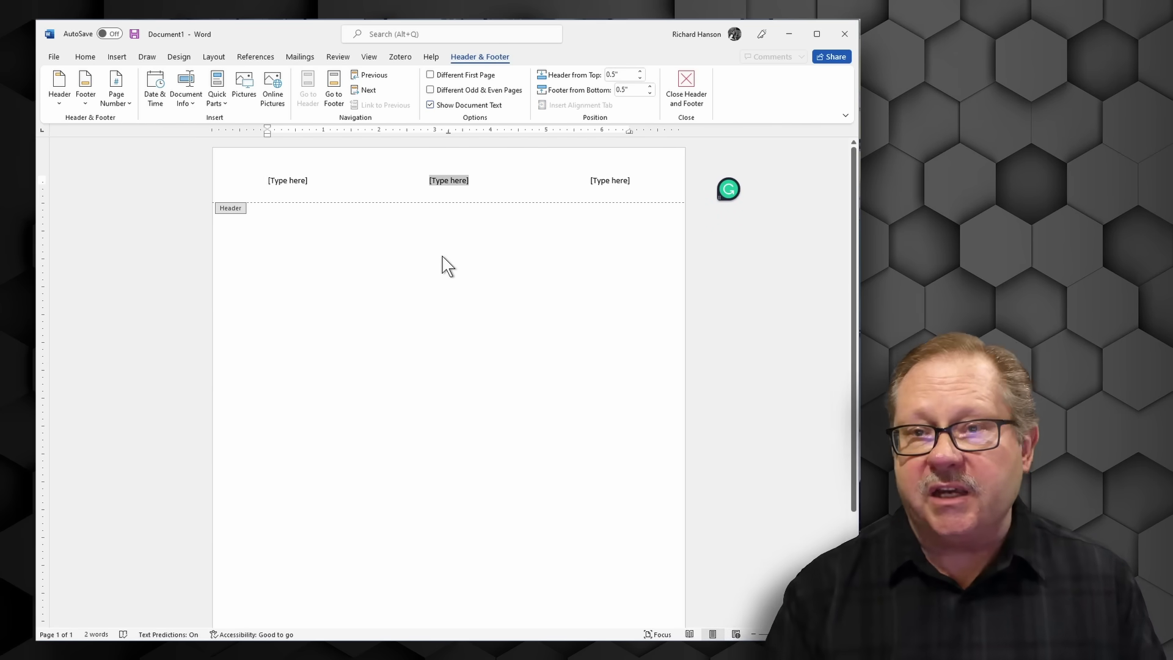
type("Tit")
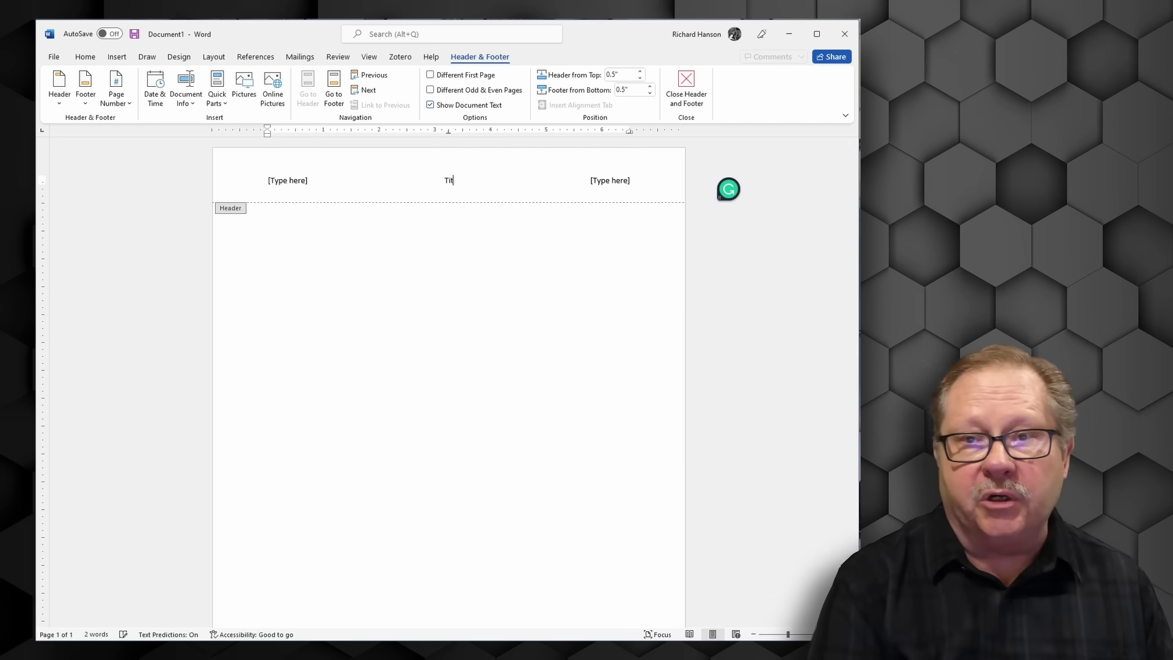
type("le of the book")
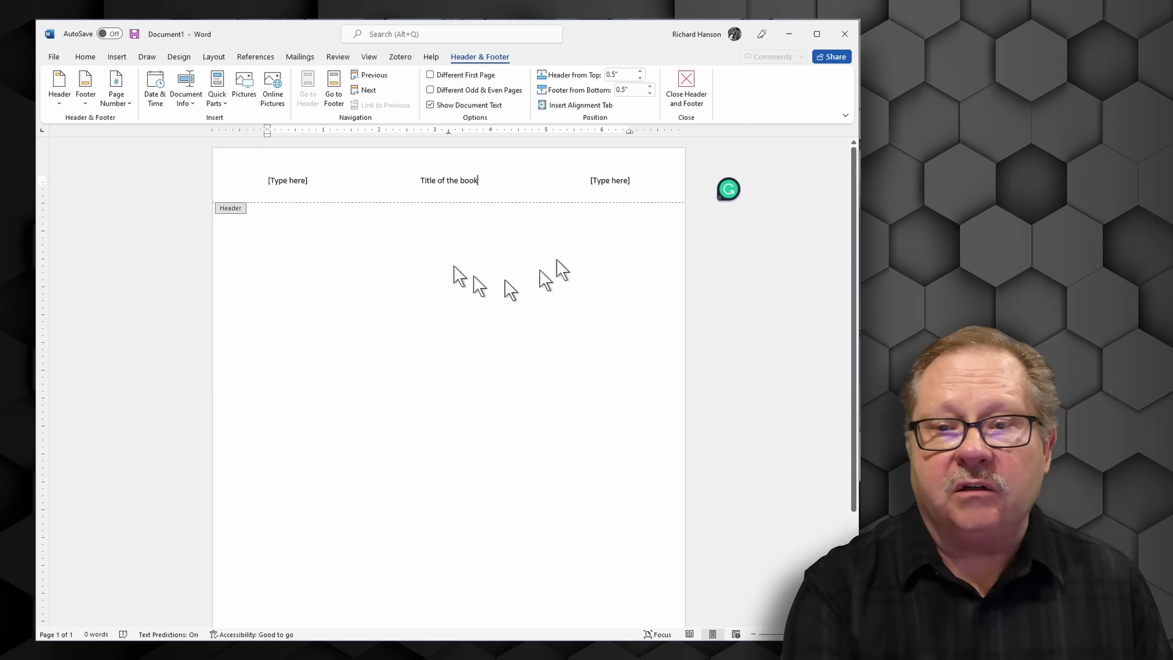
left_click(611, 180)
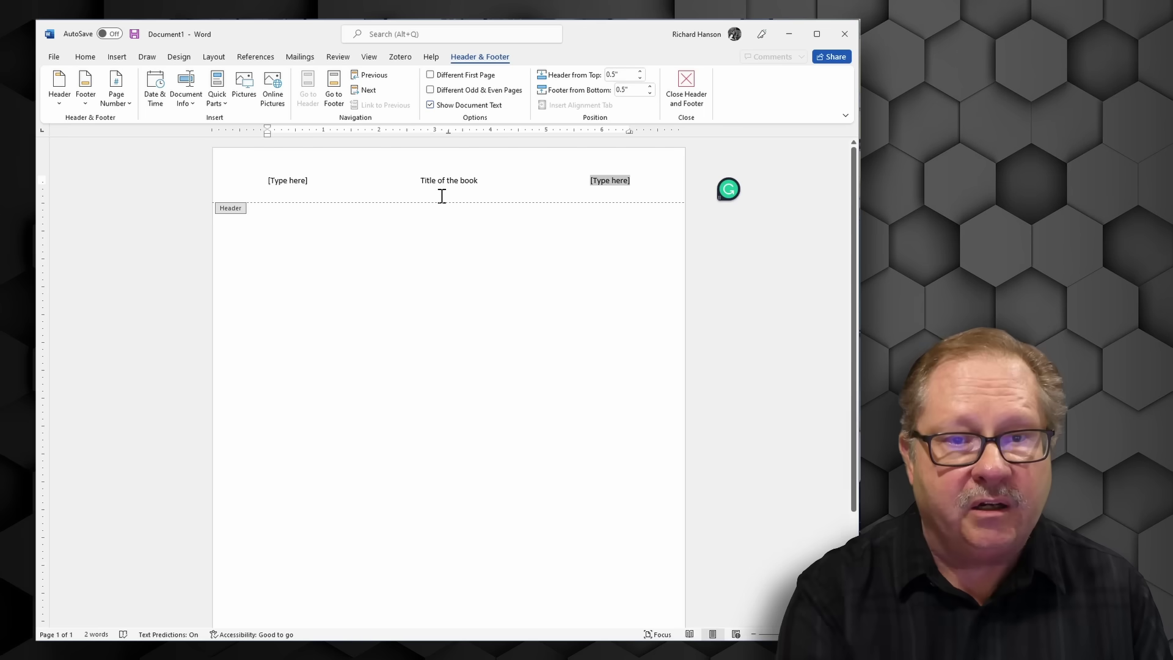
- Put a Date field in M/d/yyyy format (3/16/2022) in the right slot and delete the left placeholder
left_click(218, 103)
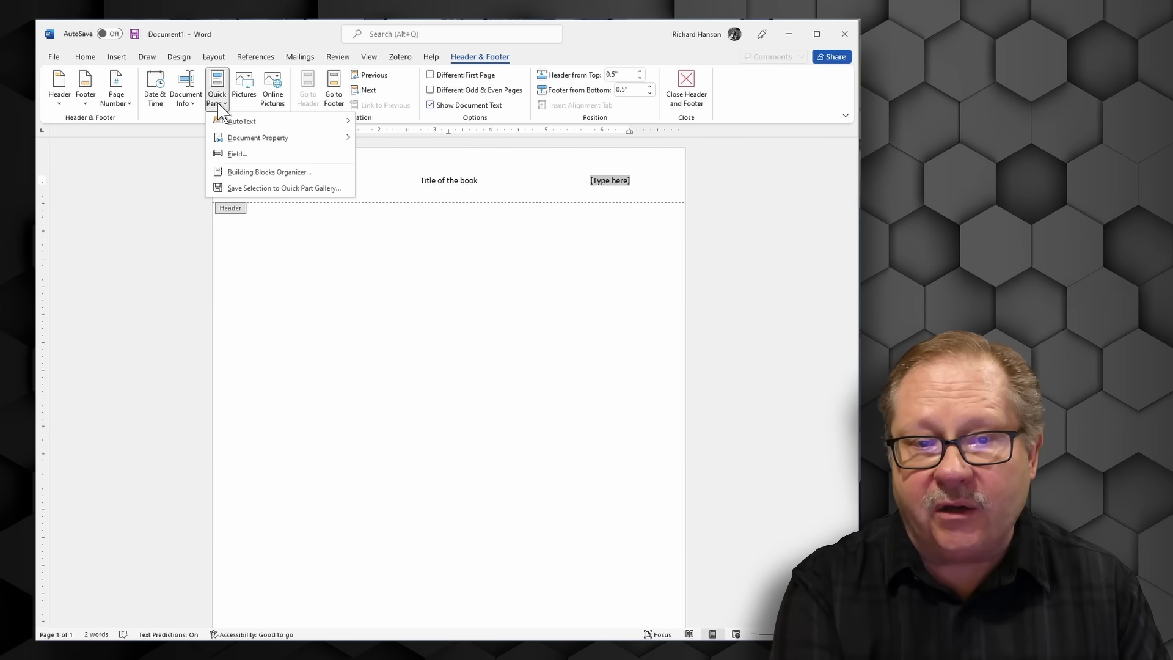
left_click(267, 153)
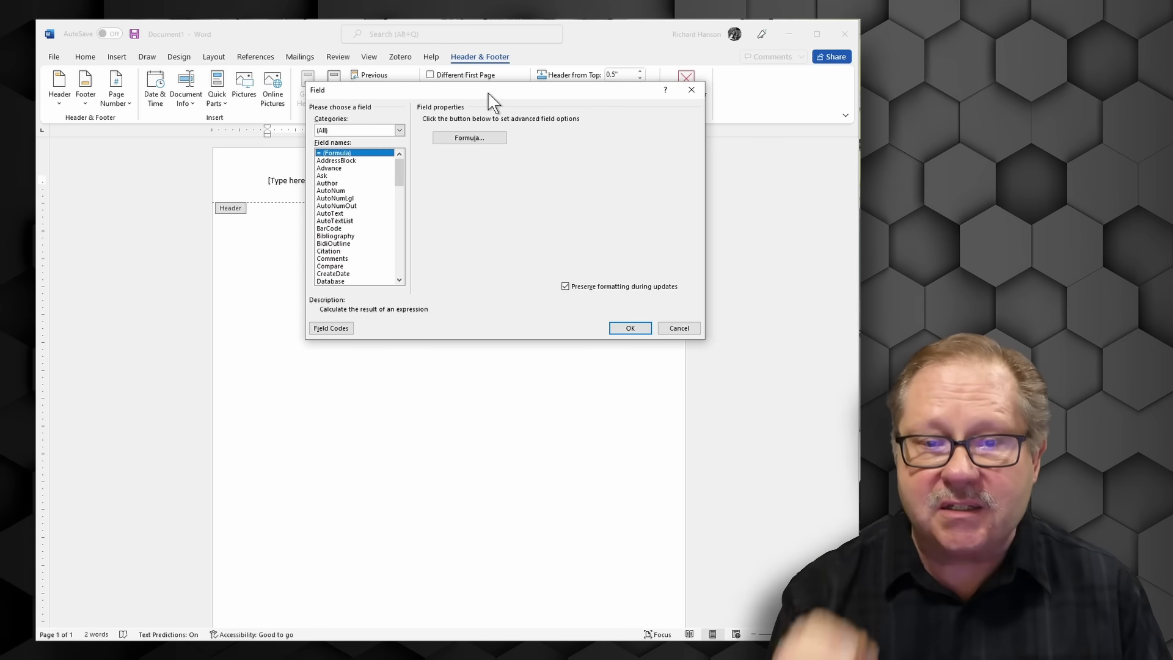
type("date")
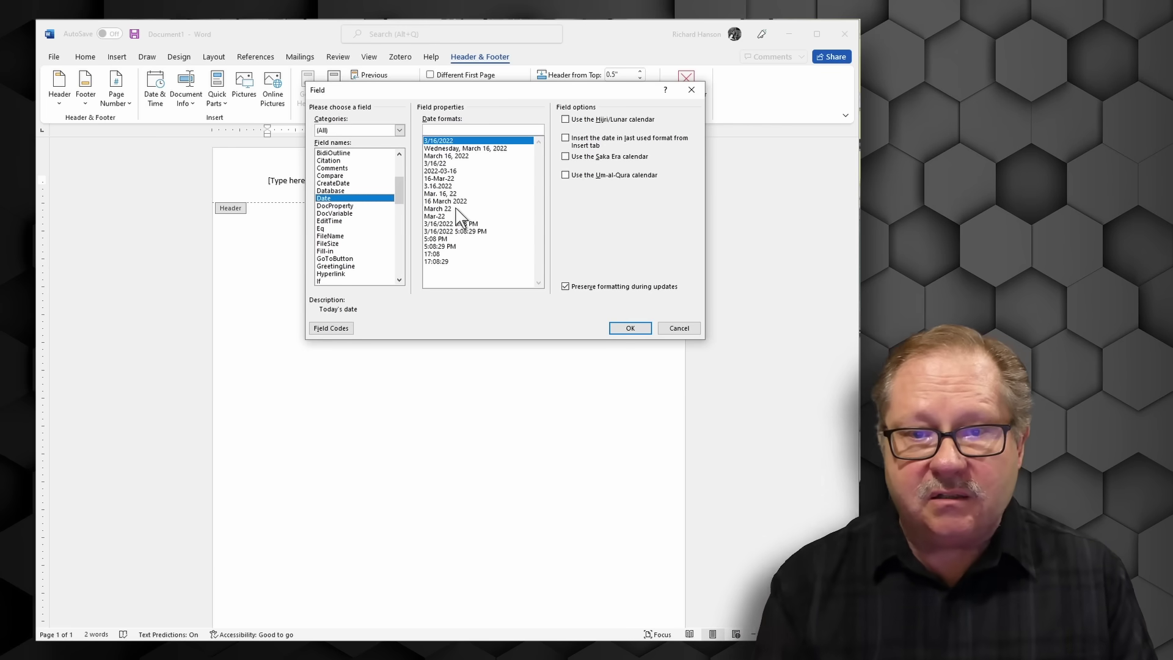
left_click(464, 148)
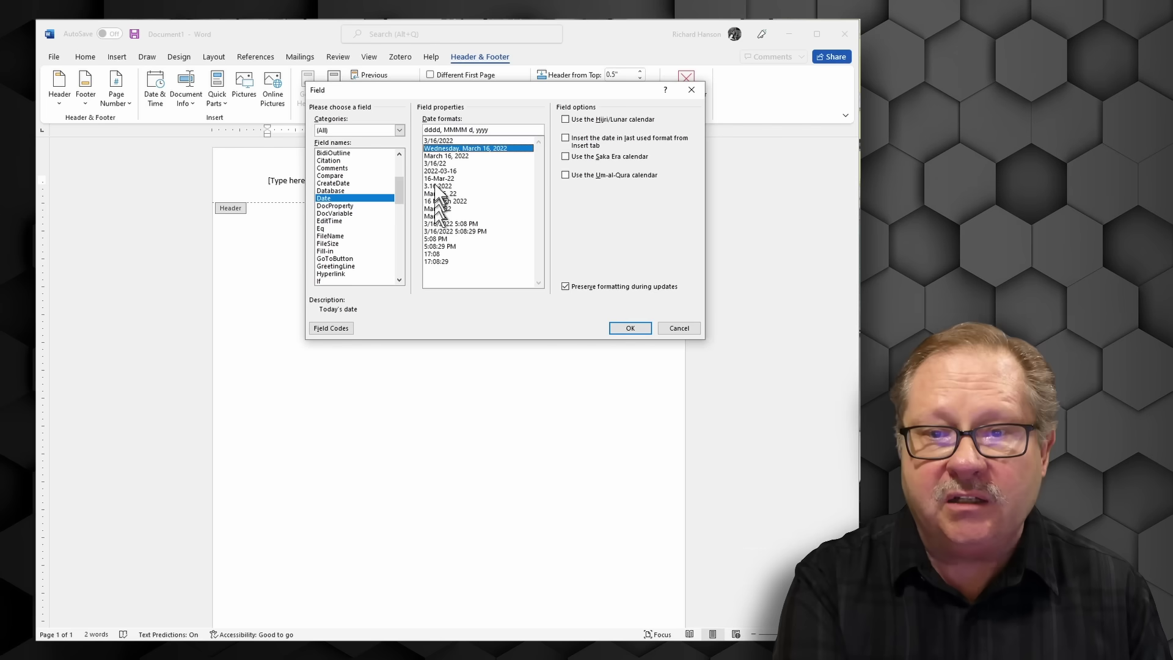
left_click(439, 141)
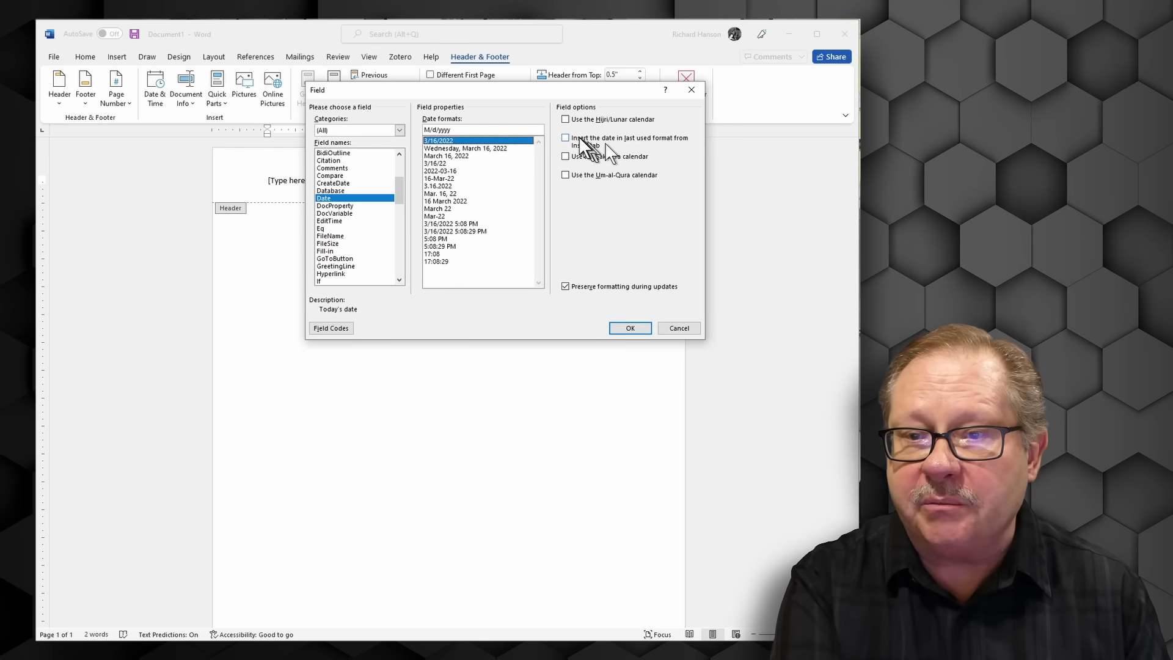
left_click(565, 137)
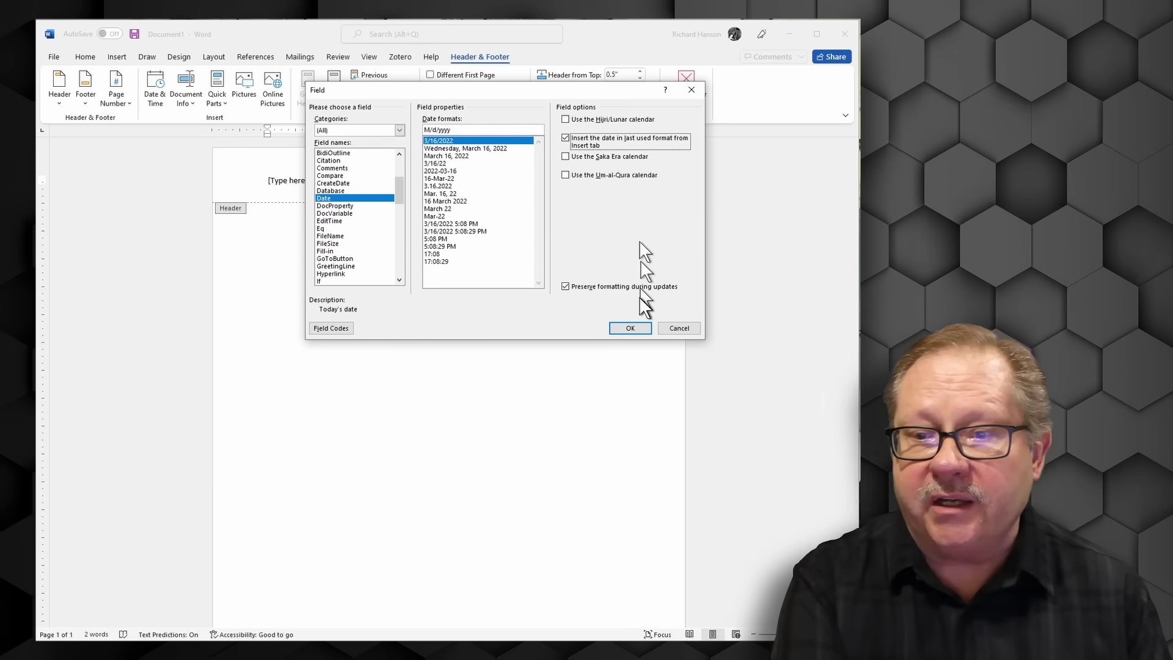
left_click(627, 326)
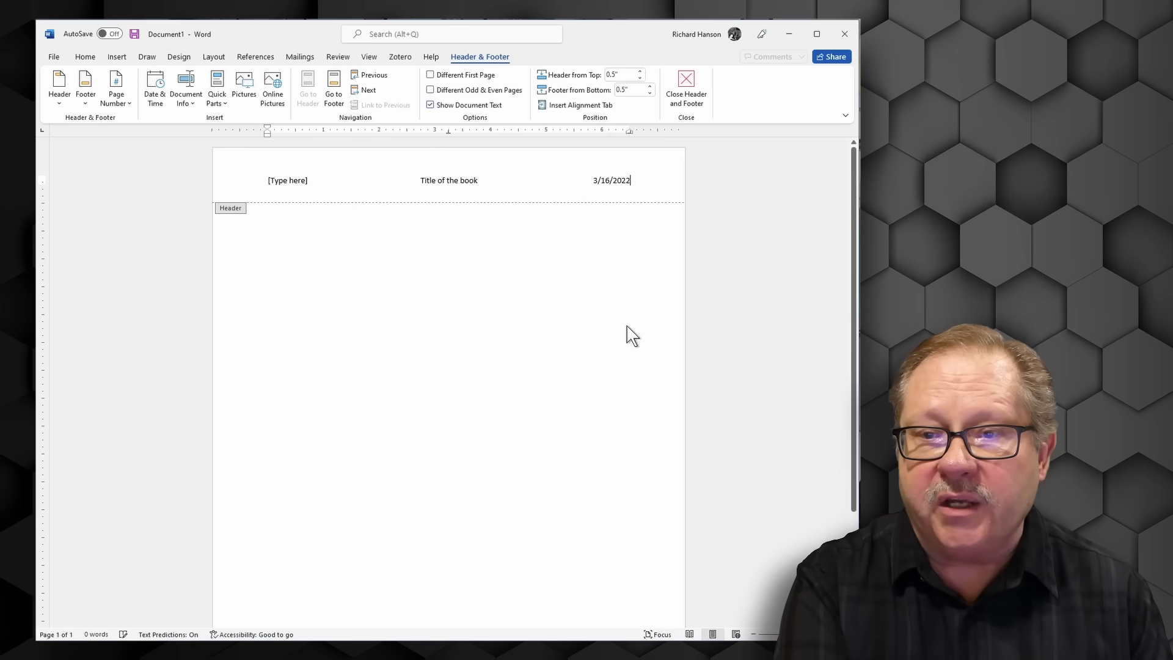
left_click(287, 183)
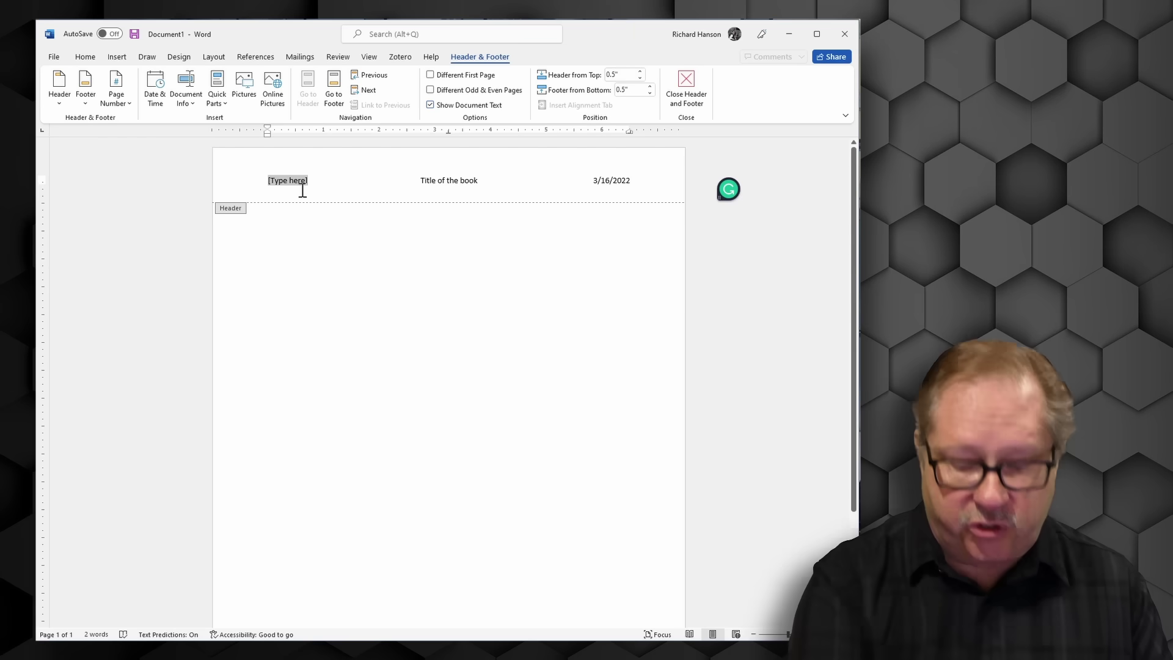
key("Delete")
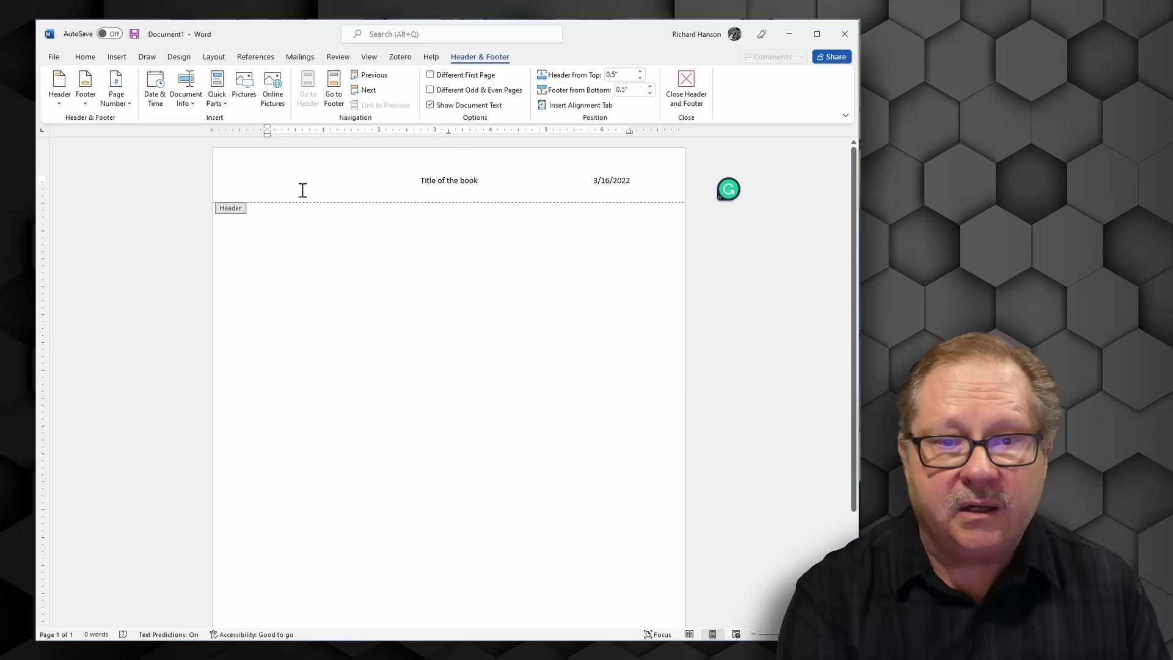
- Add a Blank (Three Columns) footer at the bottom of the page
scroll(299, 349, "down", 5)
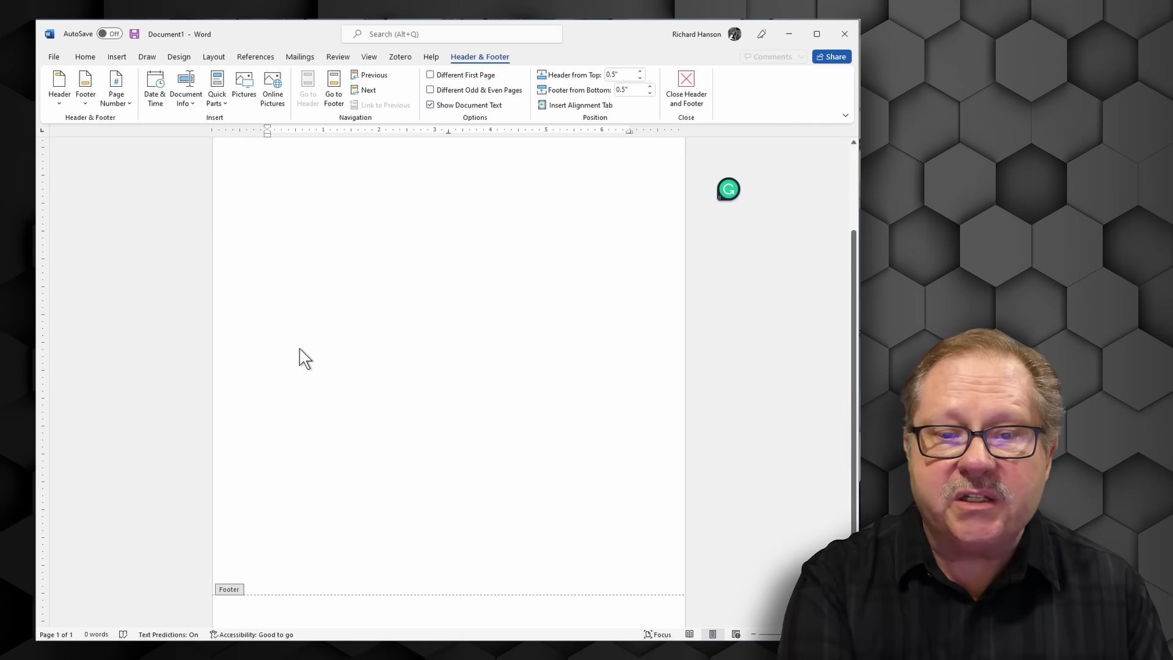
left_click(367, 605)
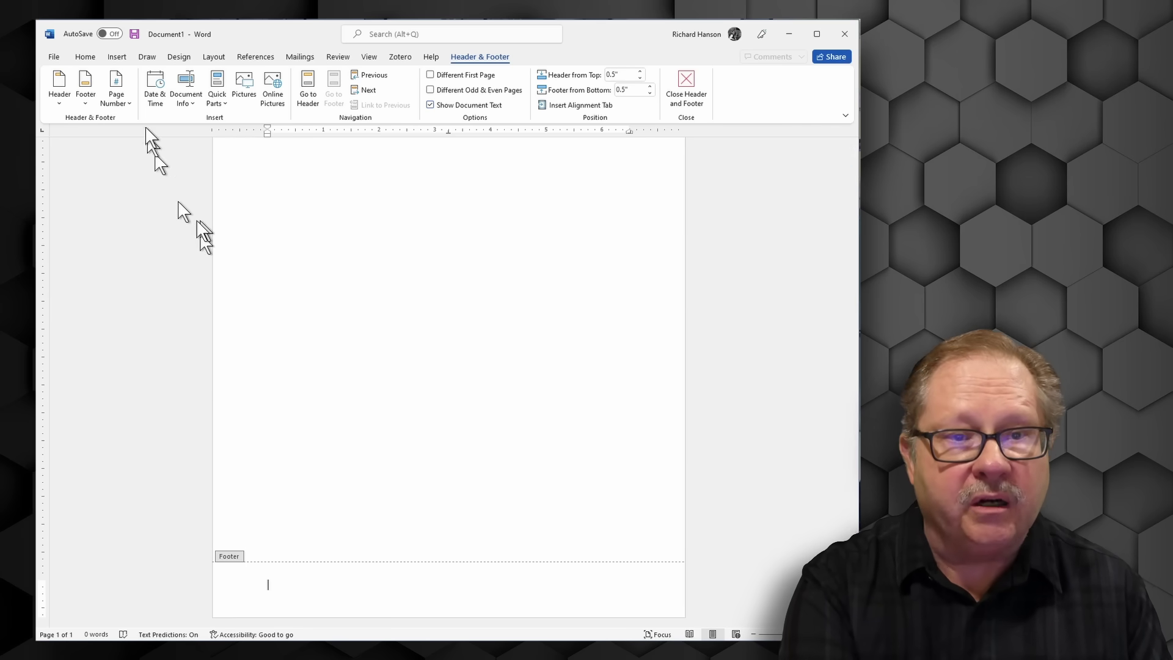
left_click(83, 98)
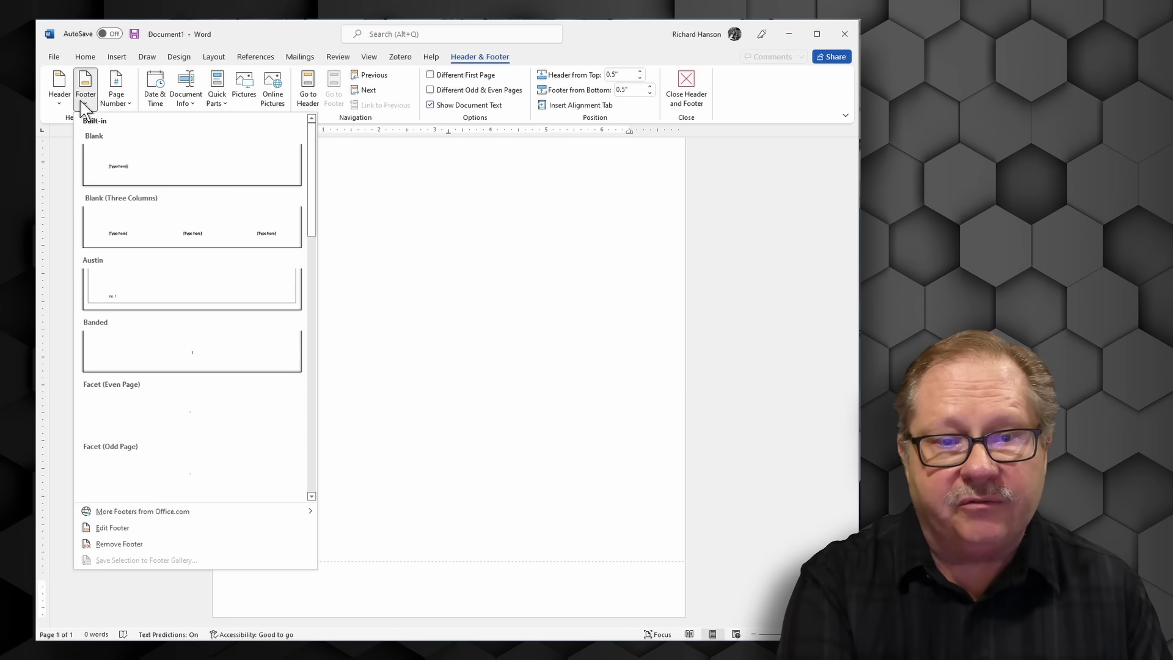
left_click(193, 240)
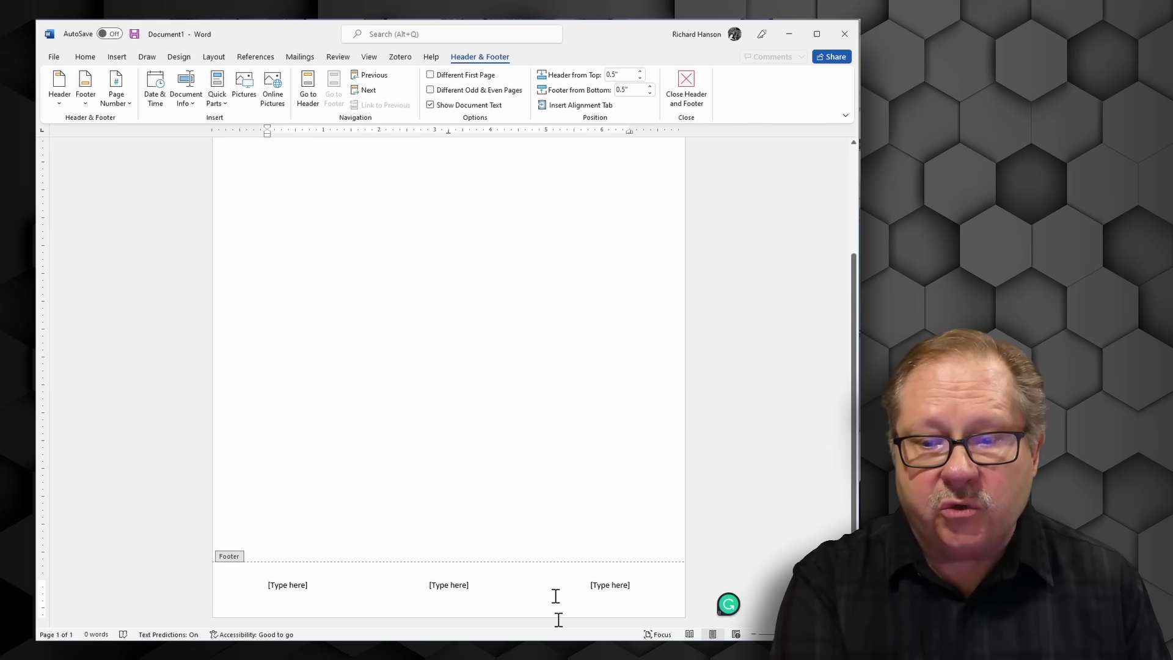
- Put a Page field with 1, 2, 3 numbering in the footer's right slot
left_click(608, 585)
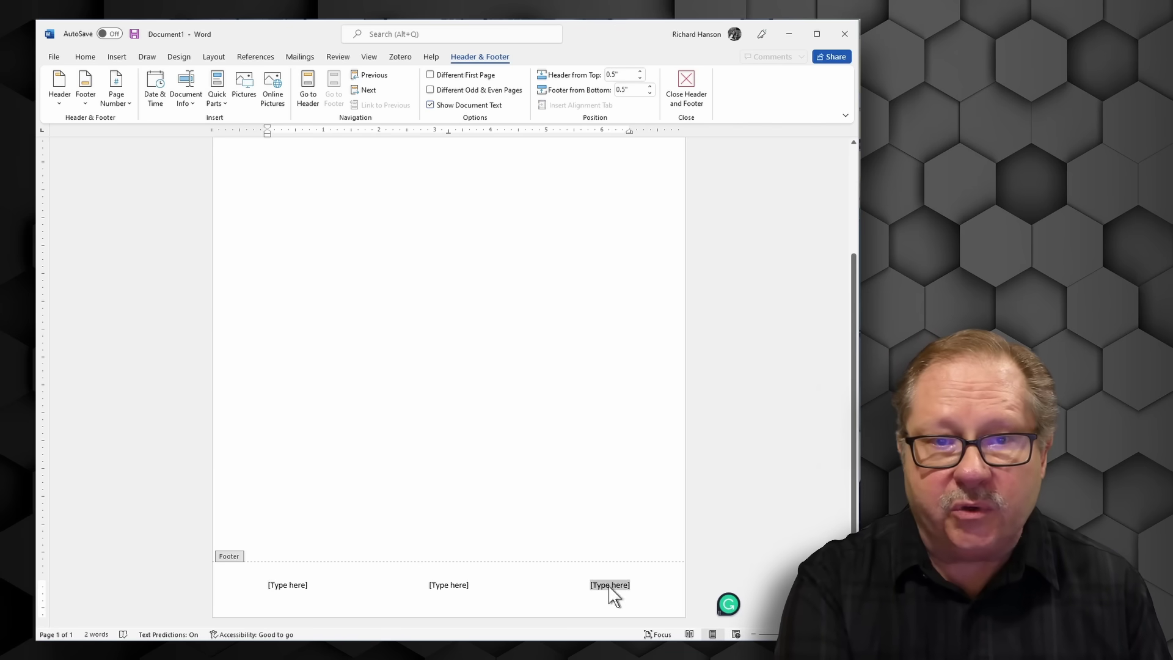
left_click(120, 108)
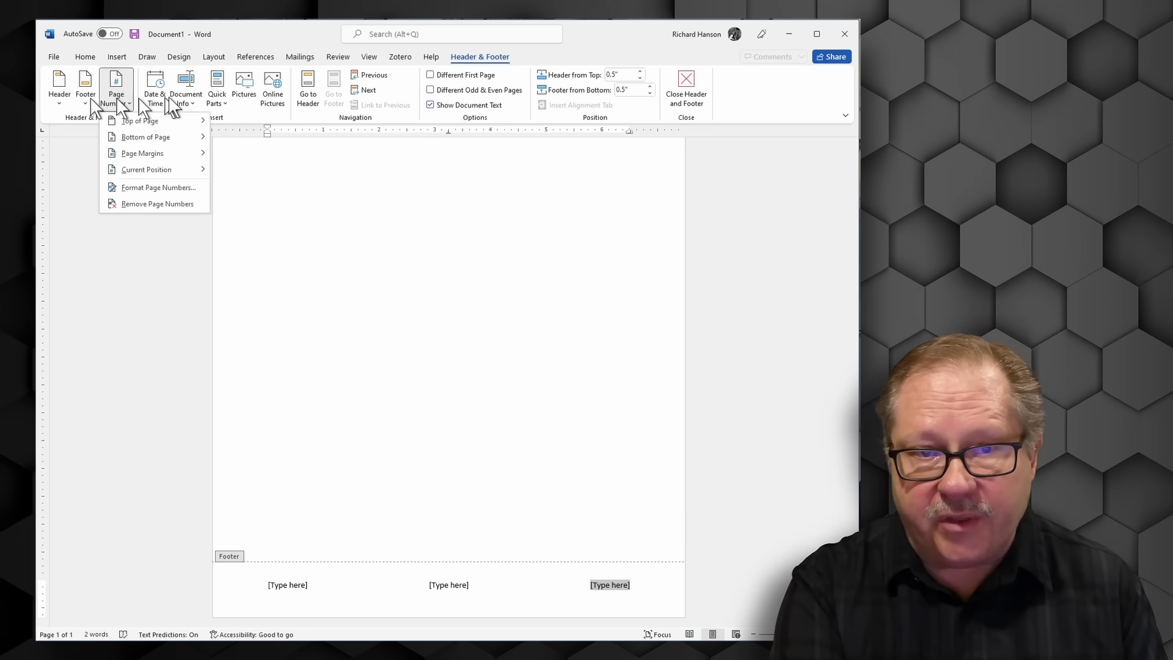
left_click(218, 100)
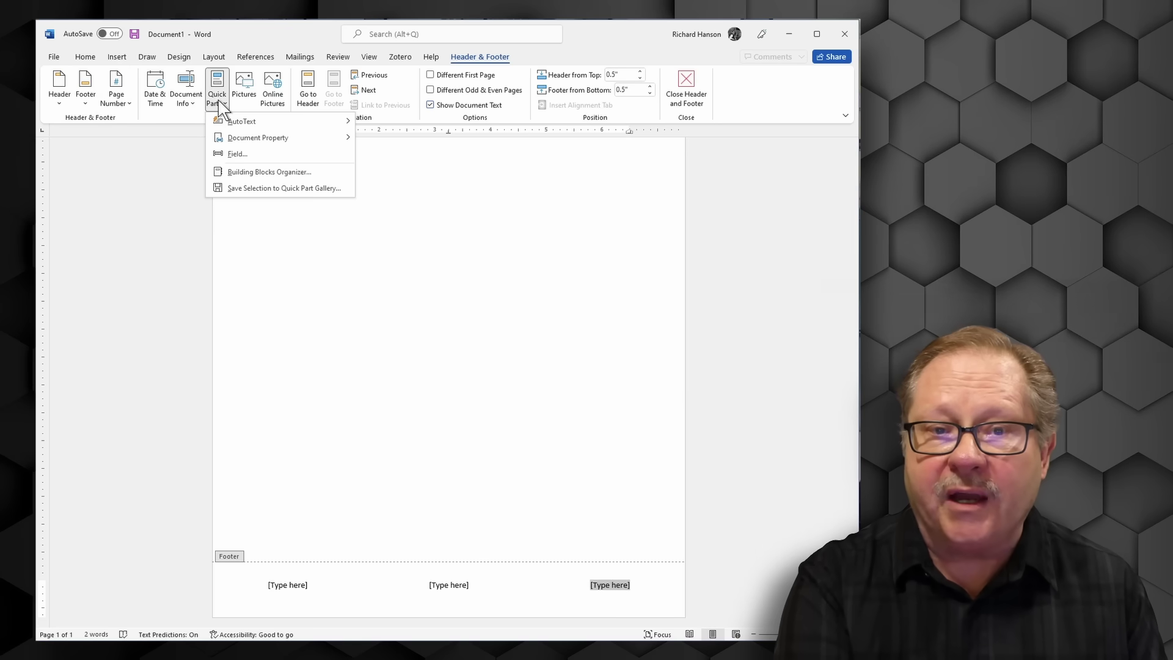
left_click(237, 155)
scroll(367, 217, "down", 10)
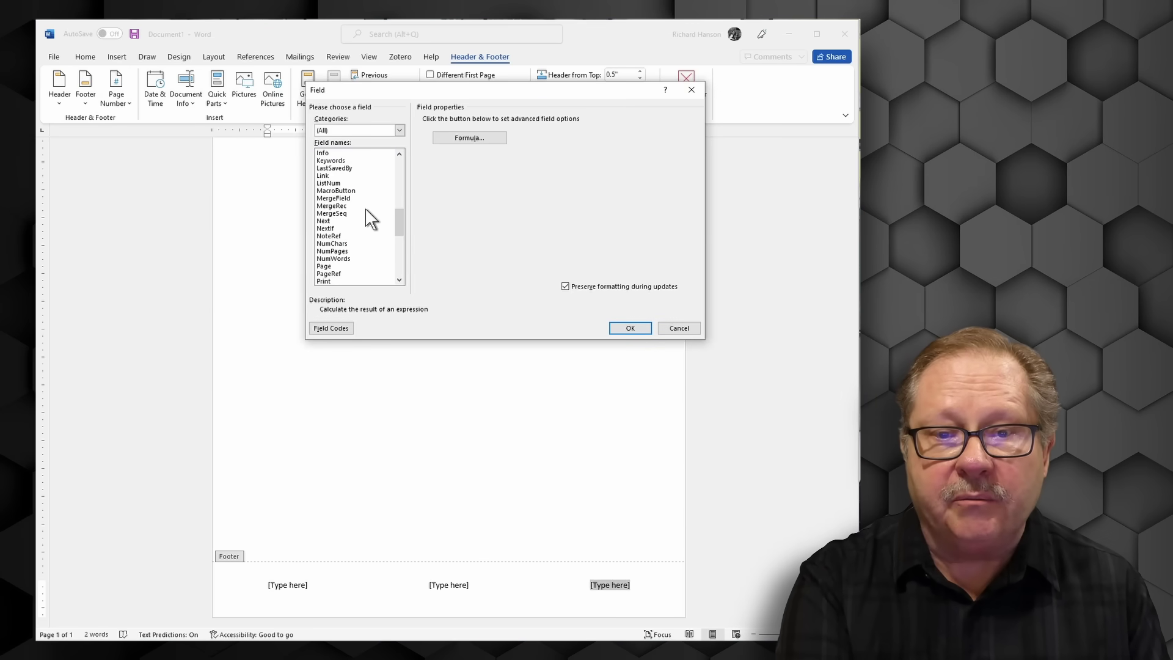
scroll(371, 219, "down", 4)
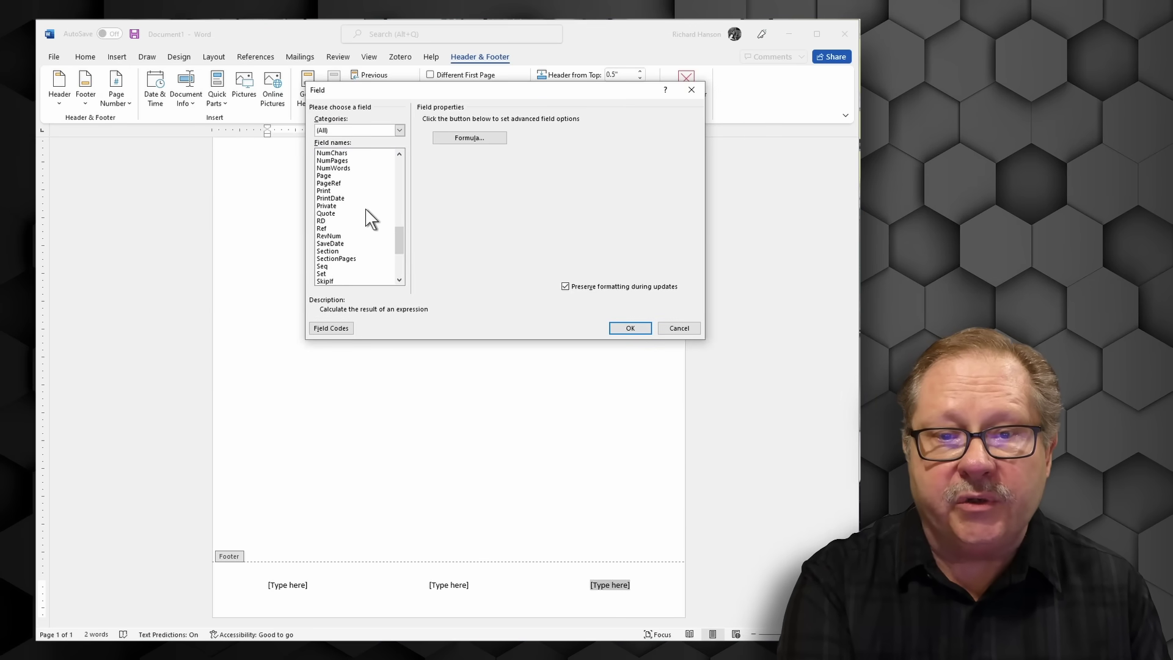
left_click(326, 176)
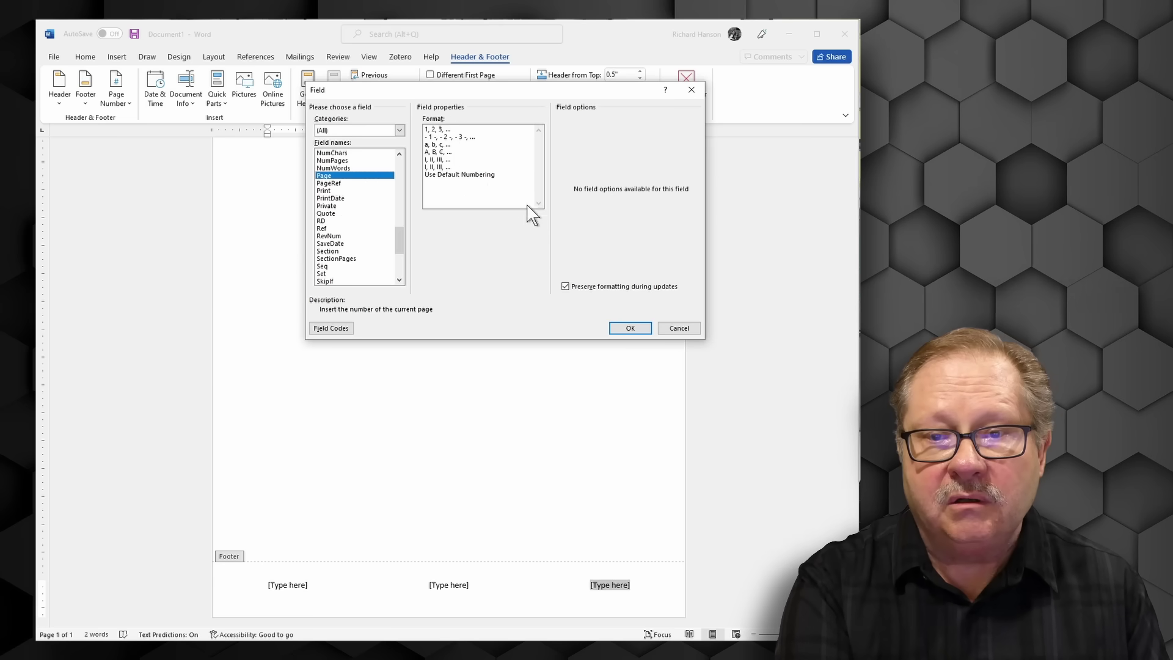
left_click(441, 130)
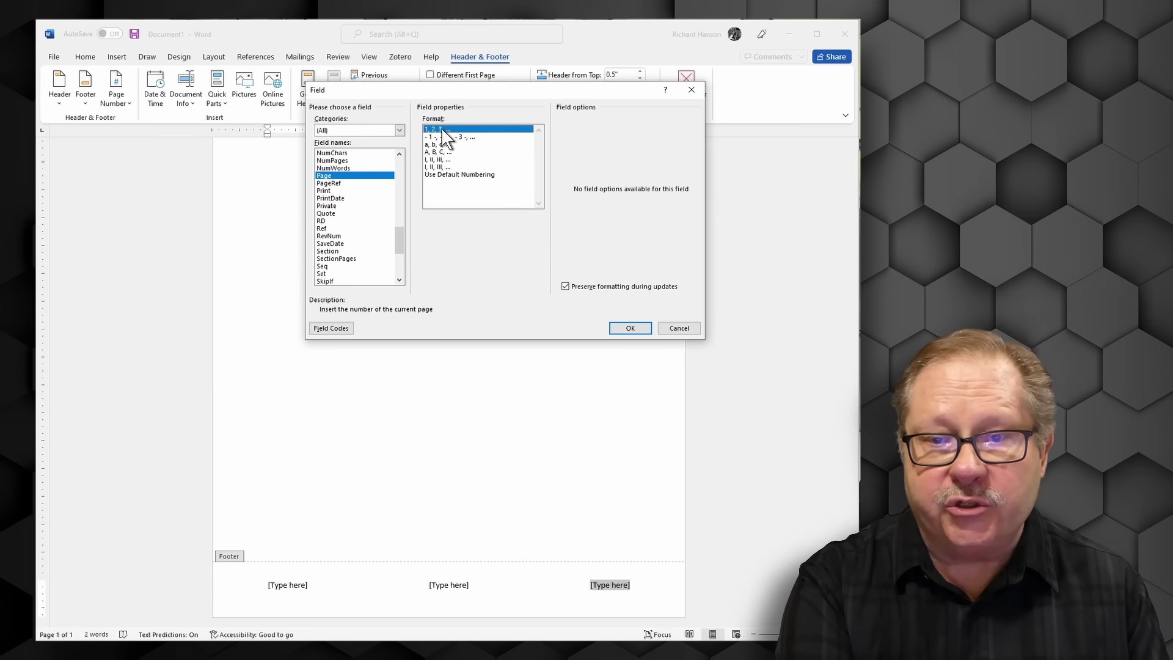
left_click(629, 327)
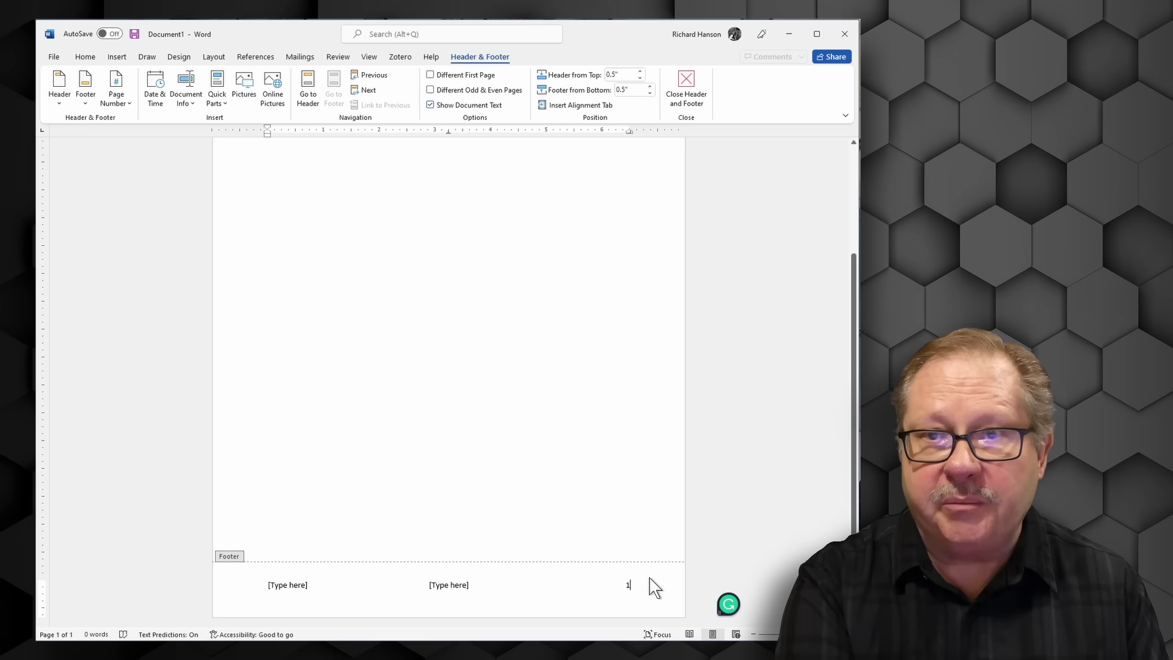
- Put a UserName field showing the author's name in the footer's centre slot
left_click(445, 587)
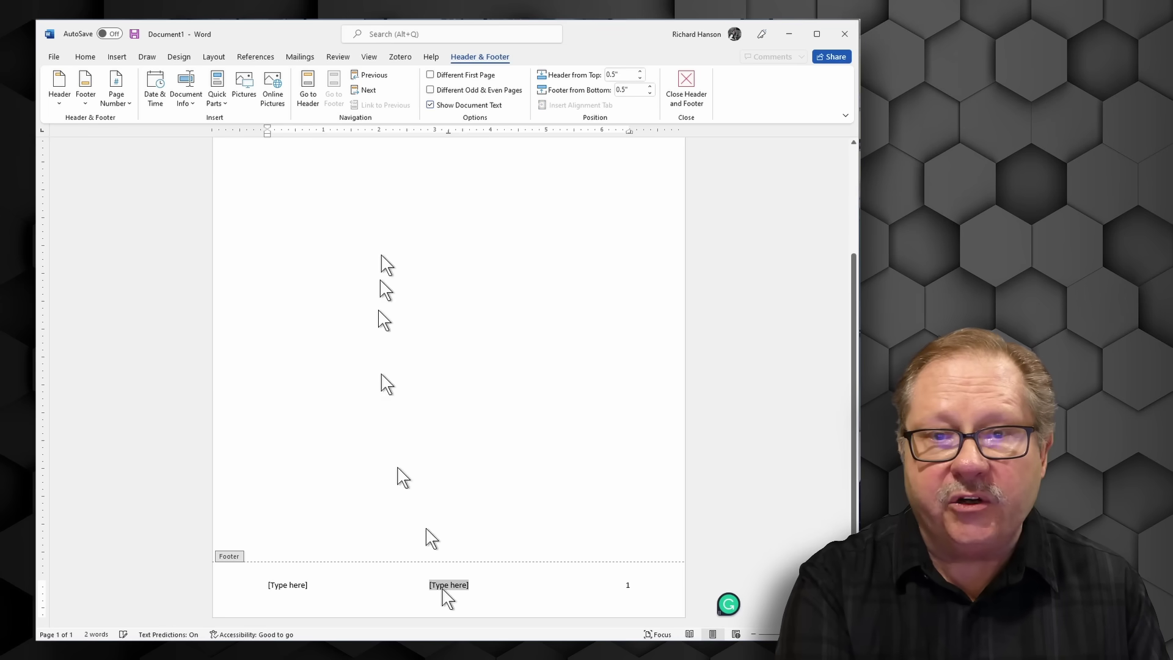
left_click(215, 101)
left_click(251, 155)
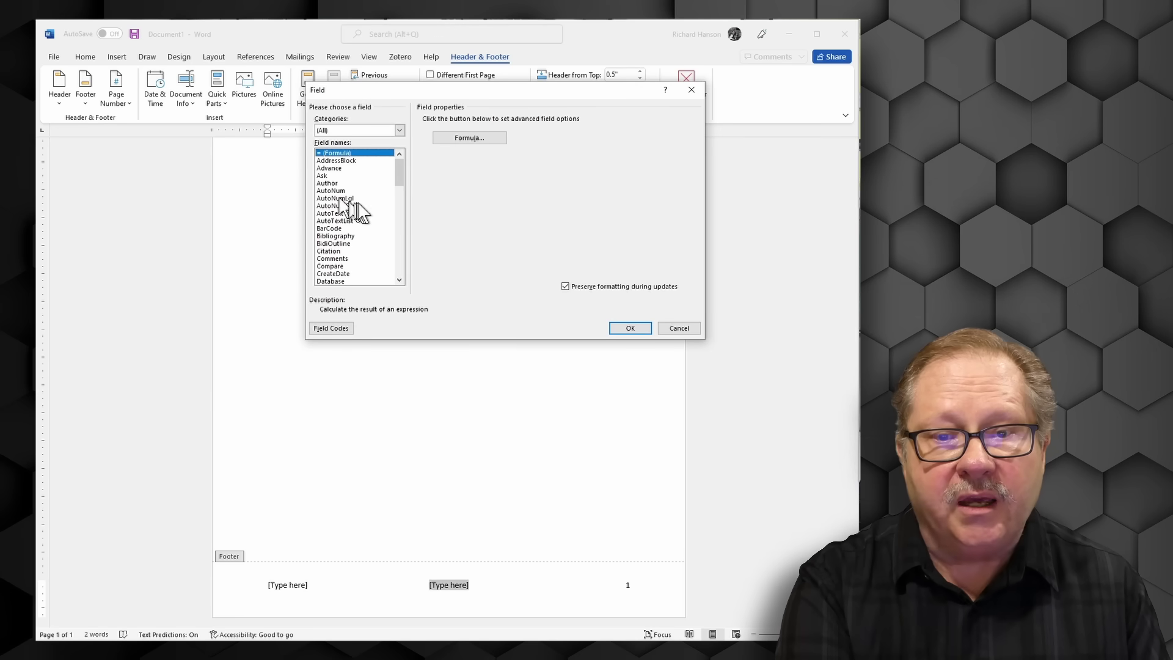
scroll(360, 211, "down", 15)
left_click(385, 274)
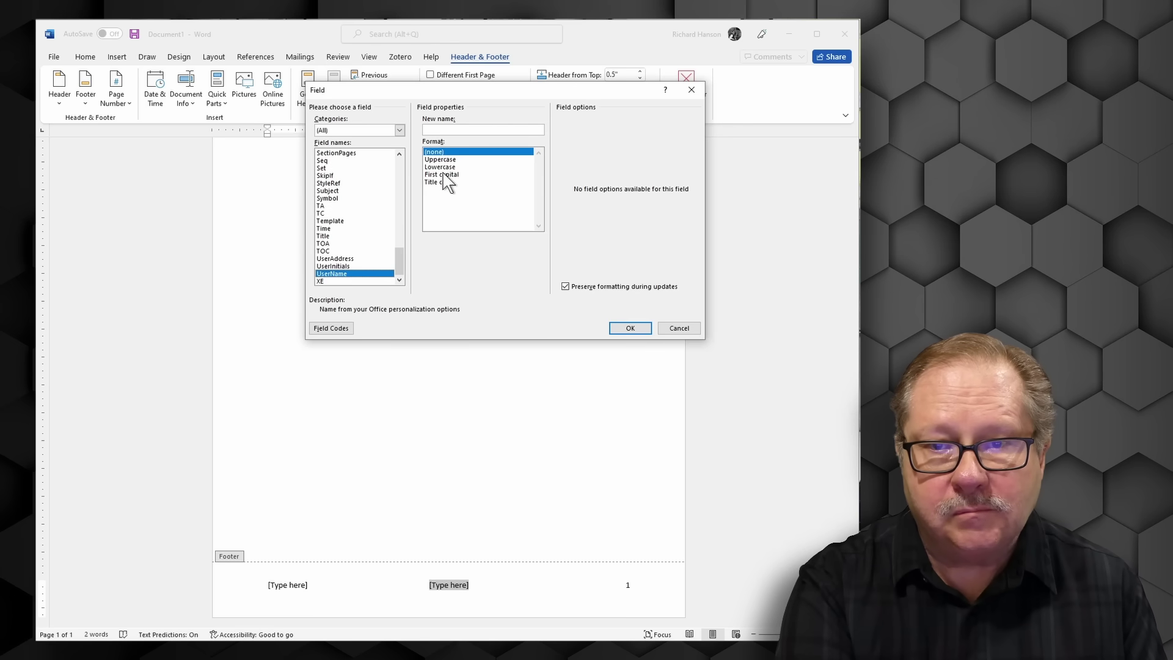
left_click(633, 329)
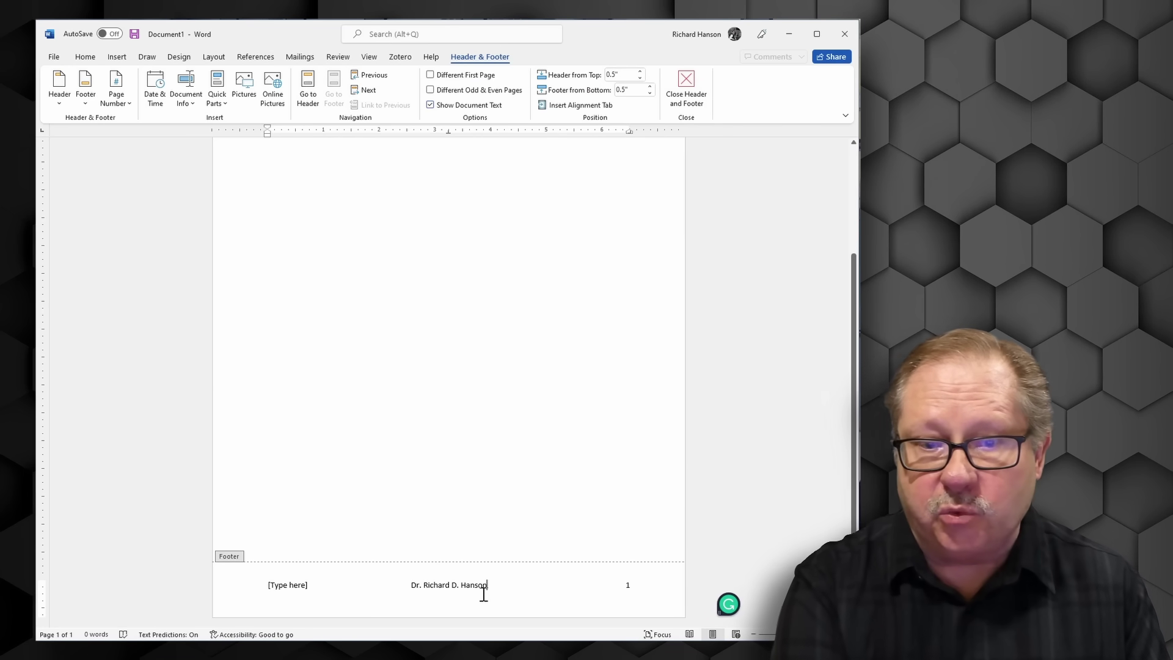
- Put the full date Wednesday, March 16, 2022 as a field in the footer's left slot
left_click(283, 587)
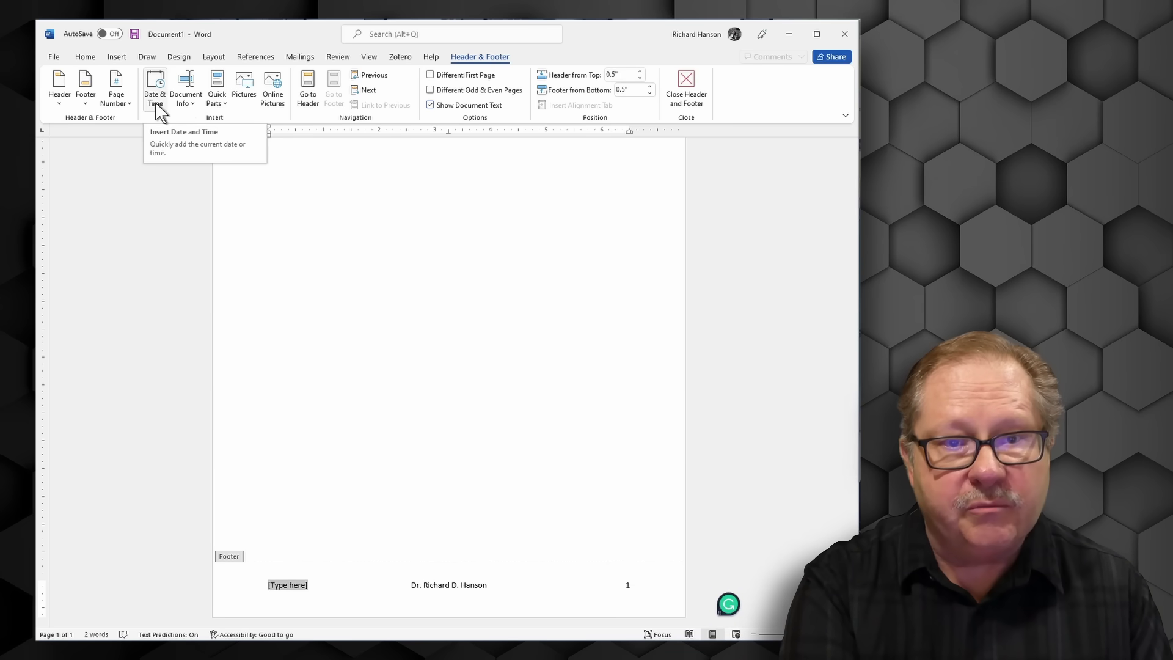
left_click(157, 95)
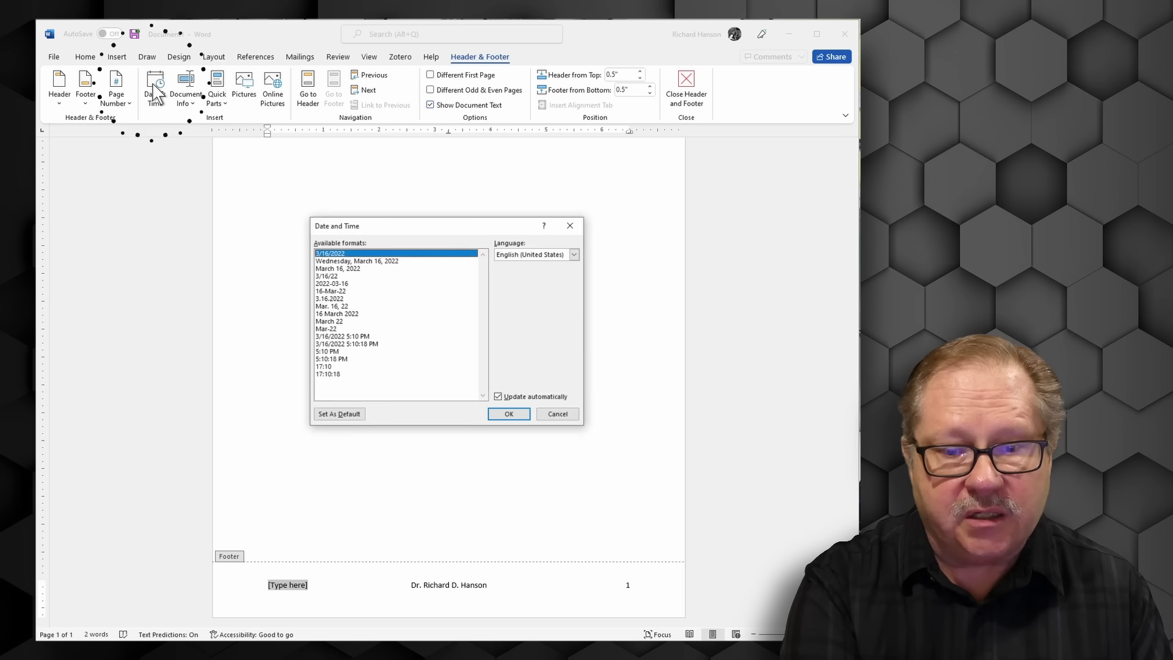
left_click(340, 261)
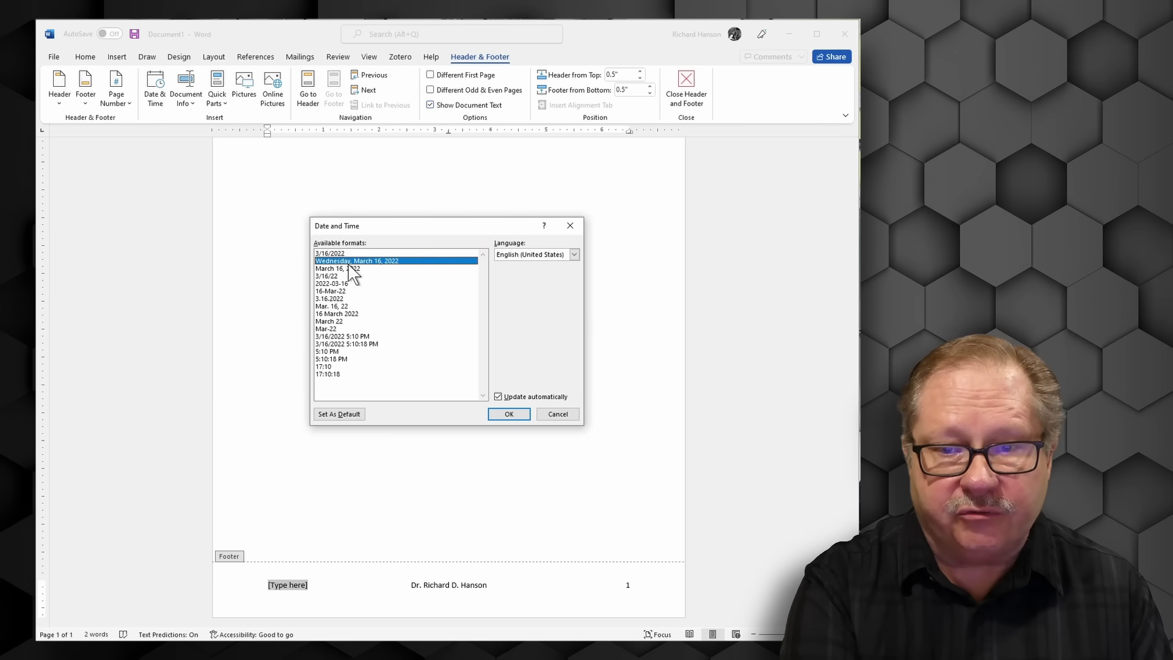
left_click(509, 413)
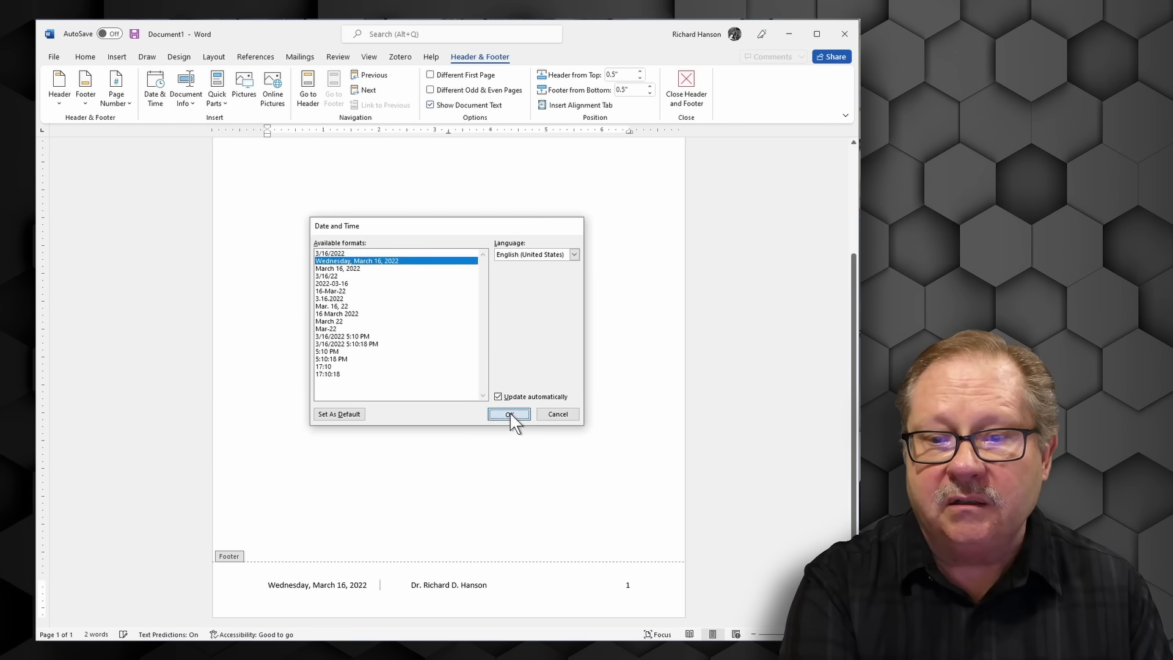
left_click(304, 585)
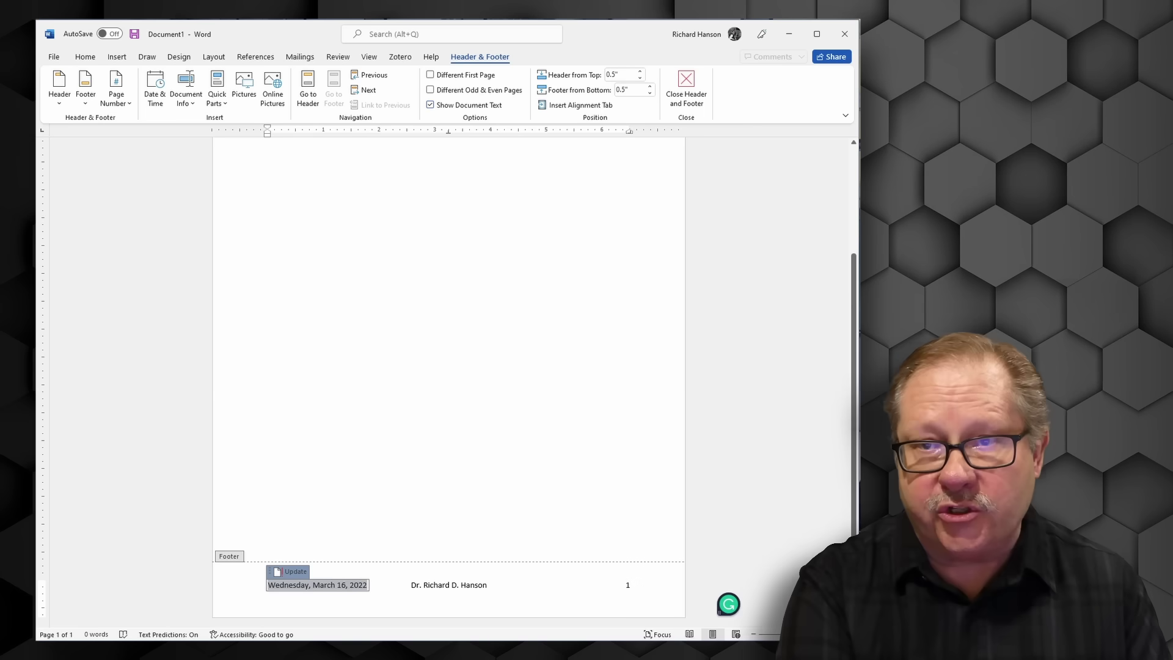
- Check the header date field, then close header and footer editing to return to the body
scroll(488, 514, "up", 3)
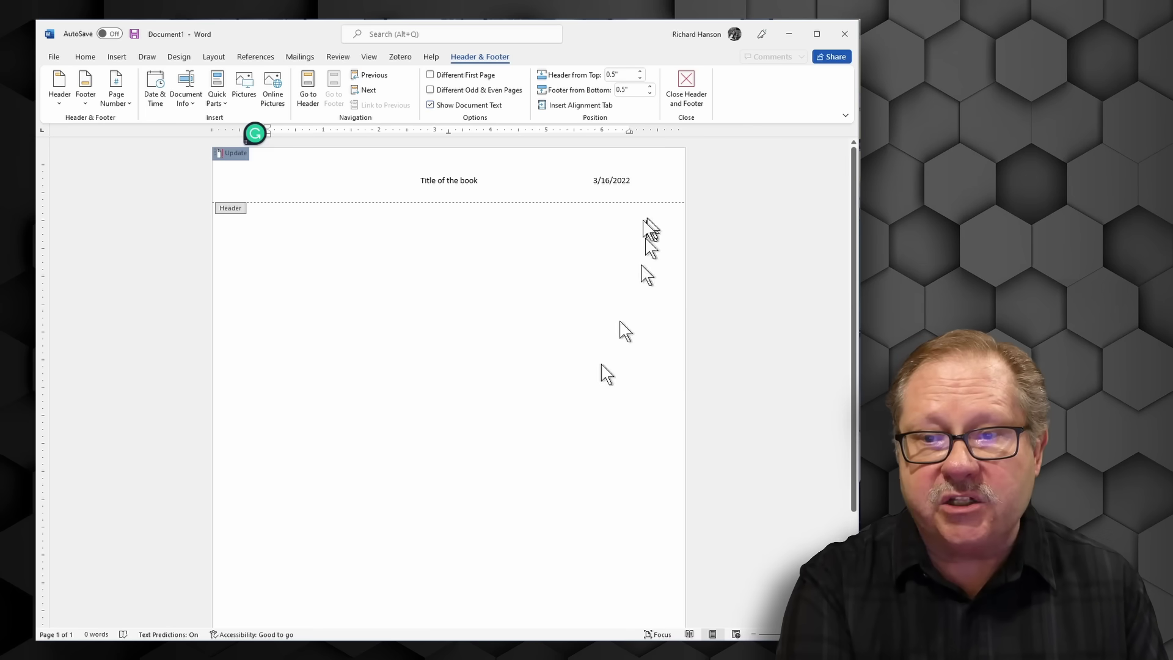
left_click(616, 182)
left_click(621, 183)
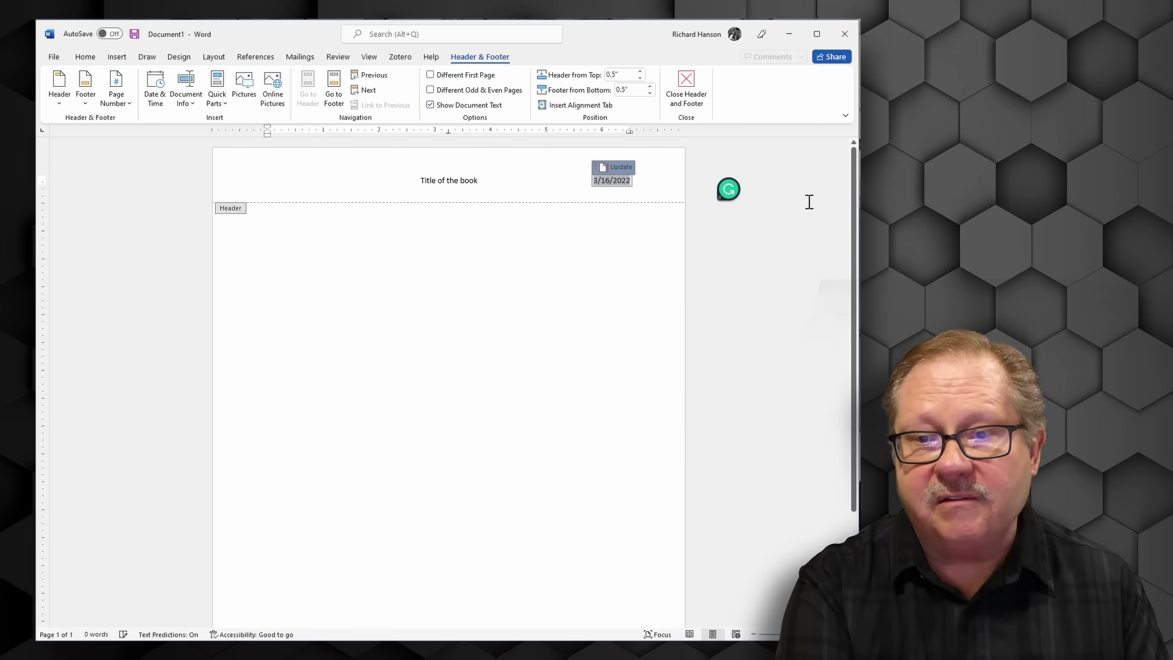
scroll(605, 275, "down", 3)
scroll(602, 274, "down", 1)
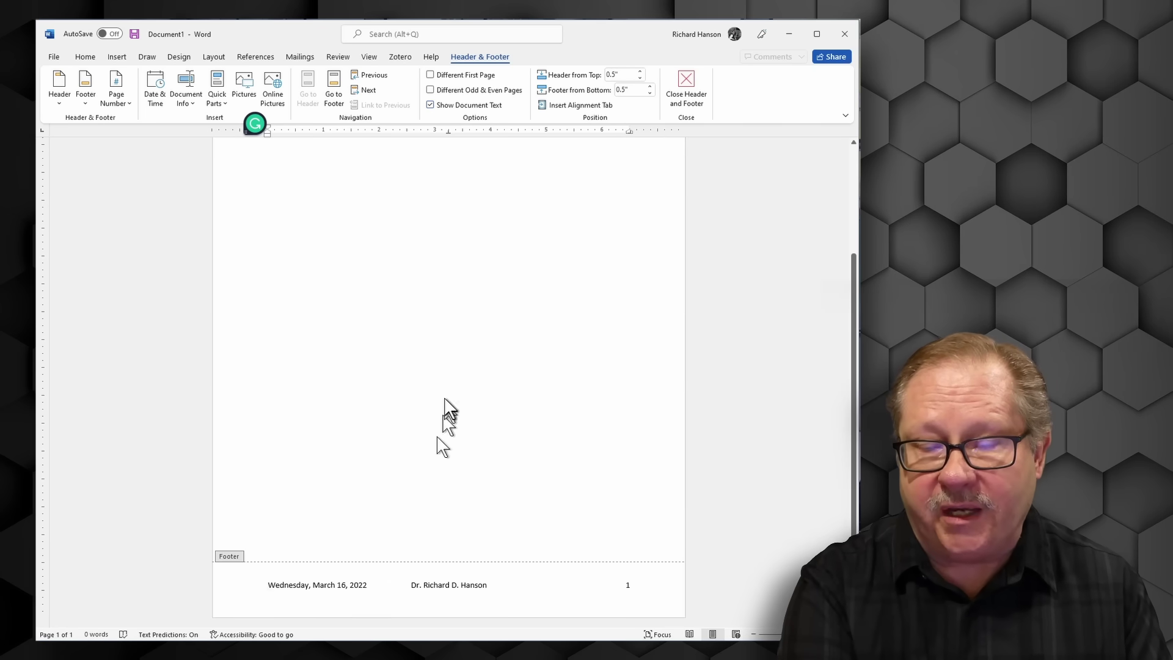
scroll(450, 407, "up", 6)
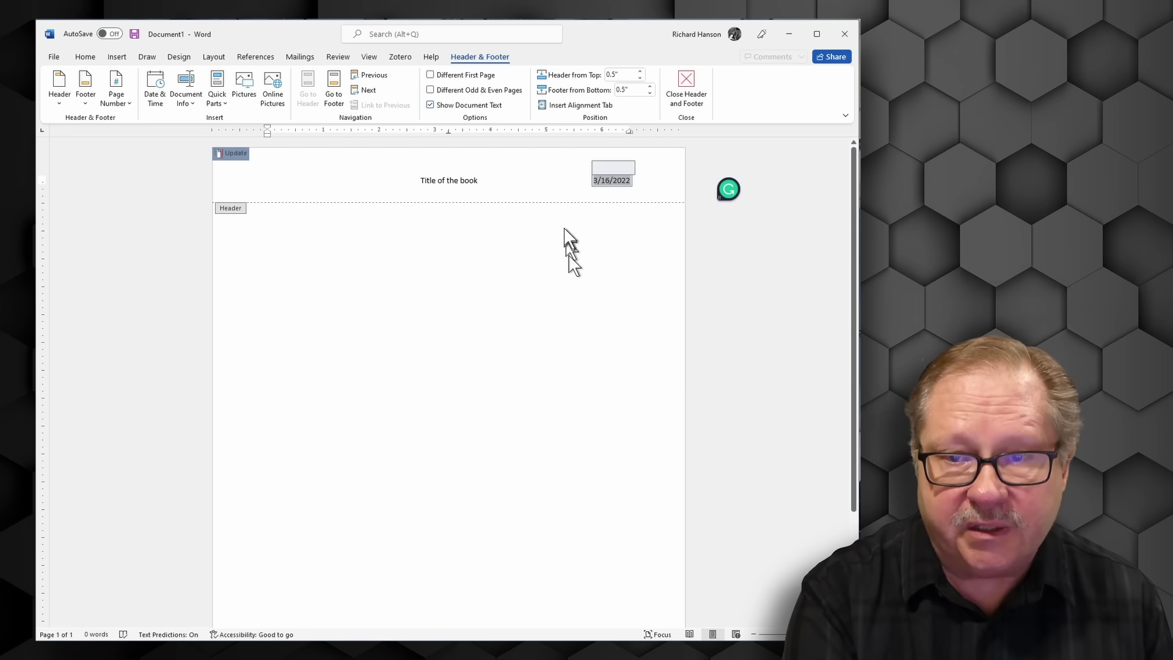
double_click(430, 313)
scroll(430, 313, "down", 2)
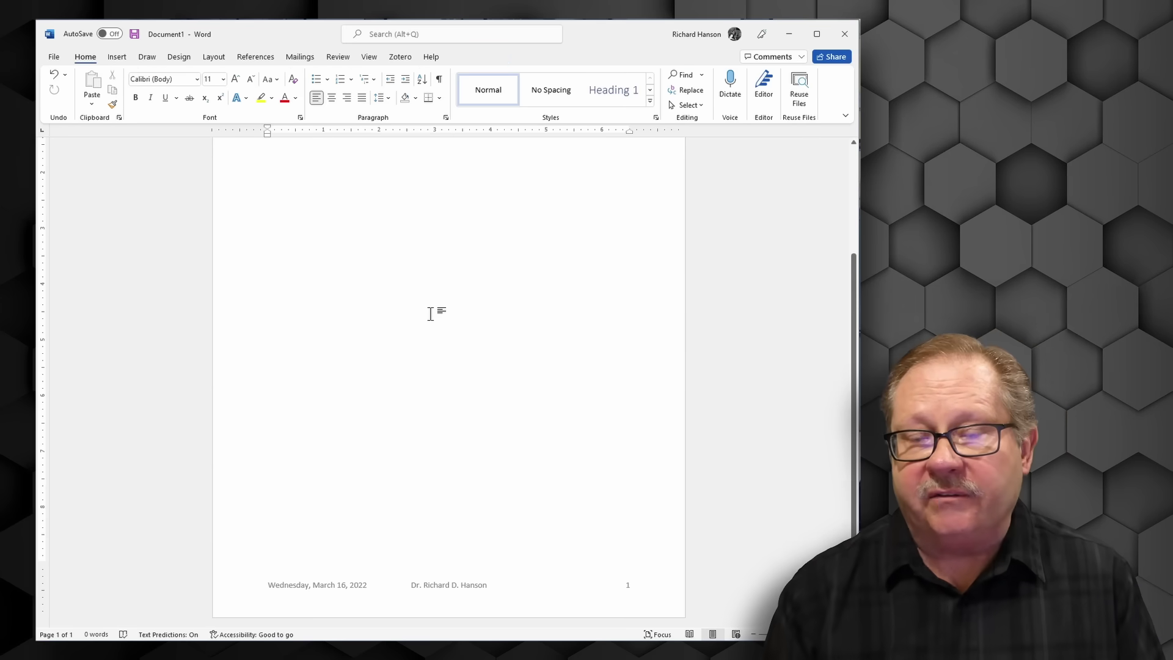